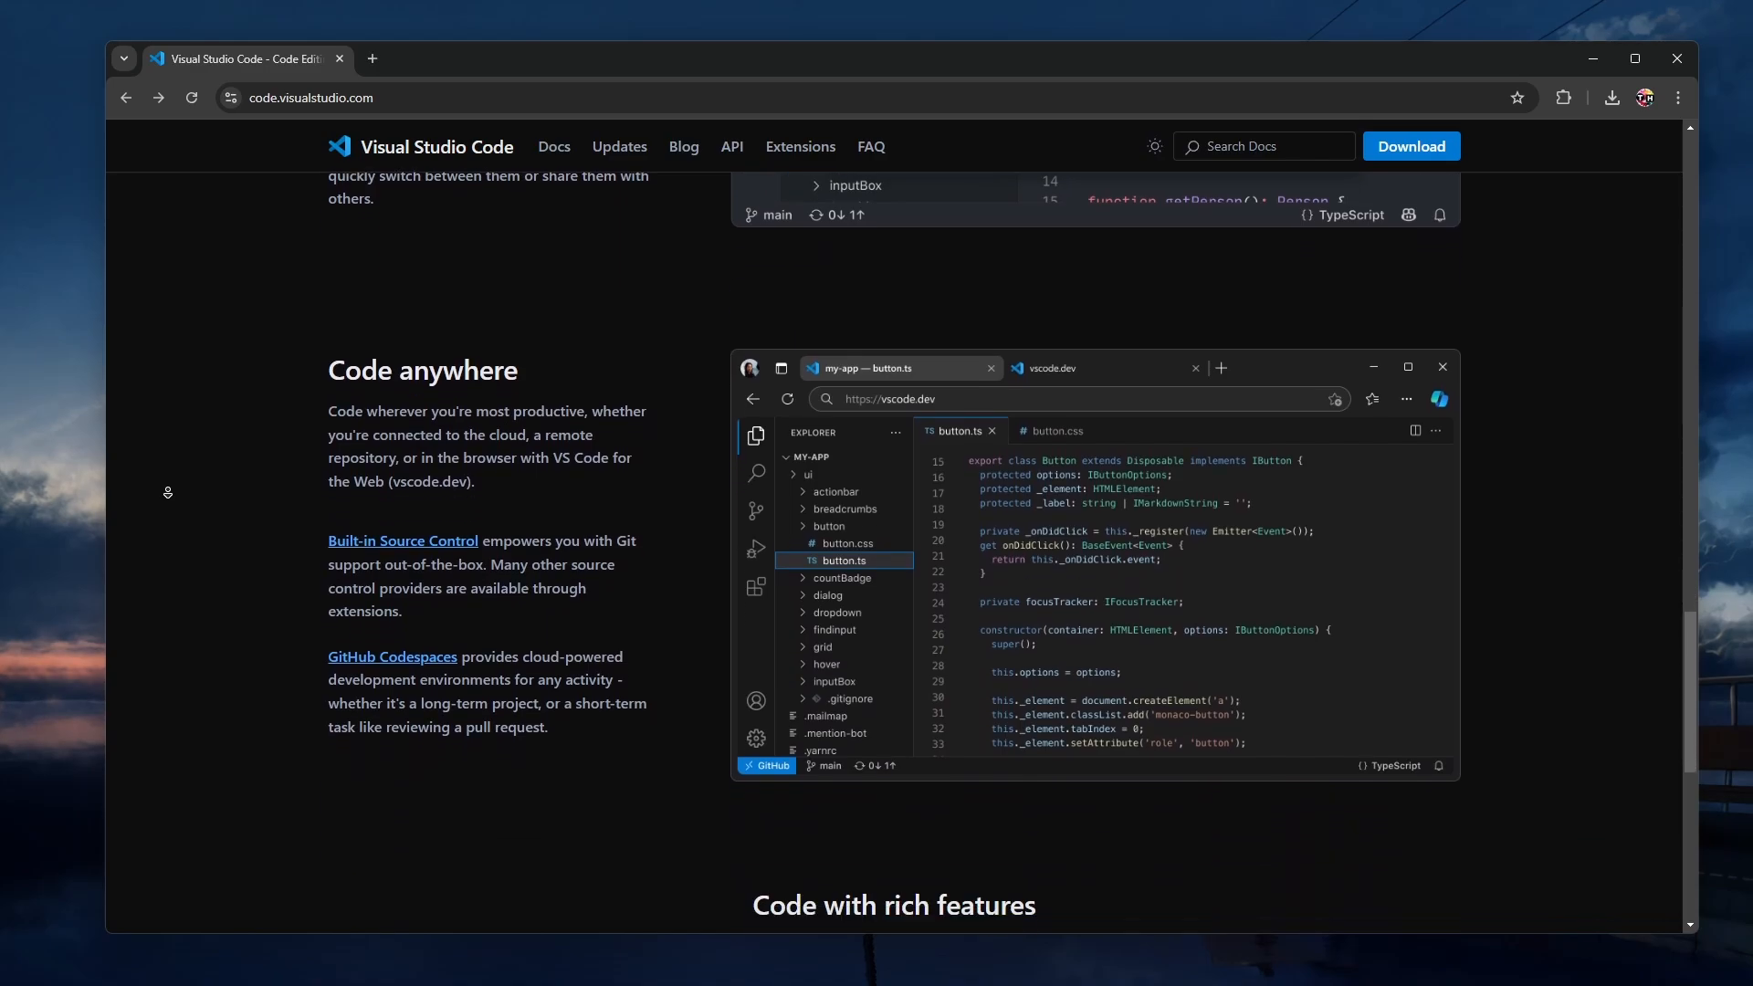
Download the Windows version of Visual Studio Code from code.visualstudio.com.
scroll(167, 492, down, 3)
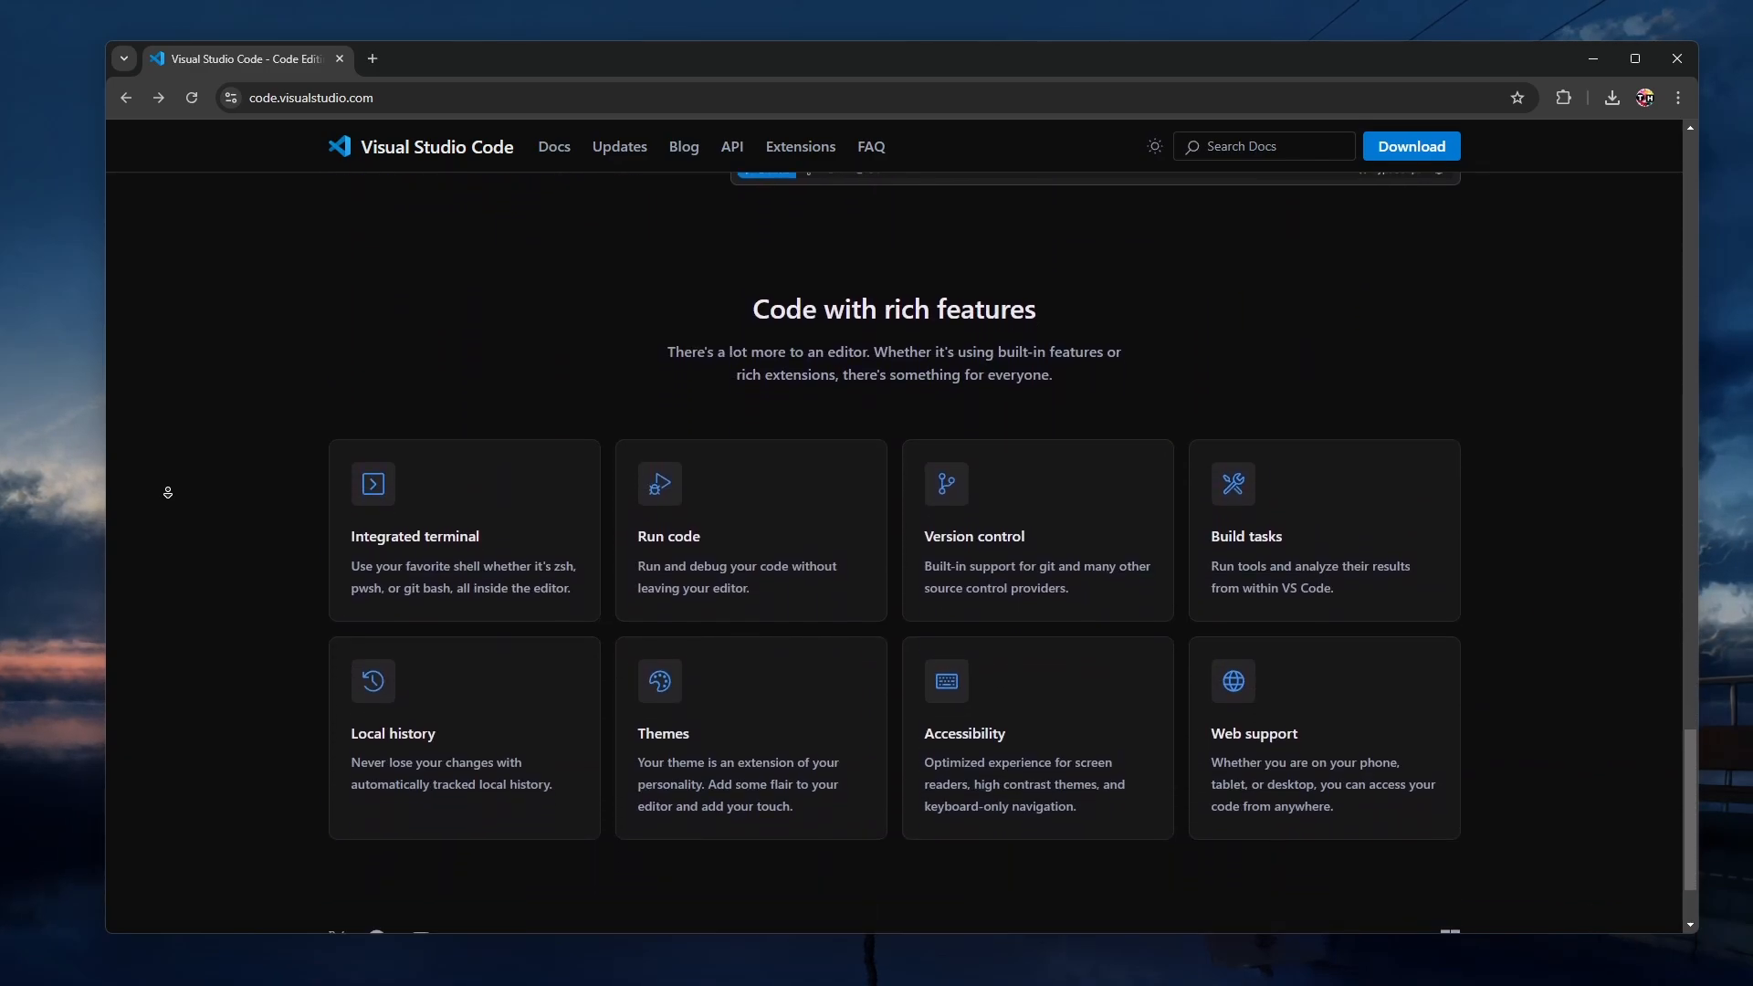
scroll(153, 303, up, 15)
scroll(153, 303, up, 10)
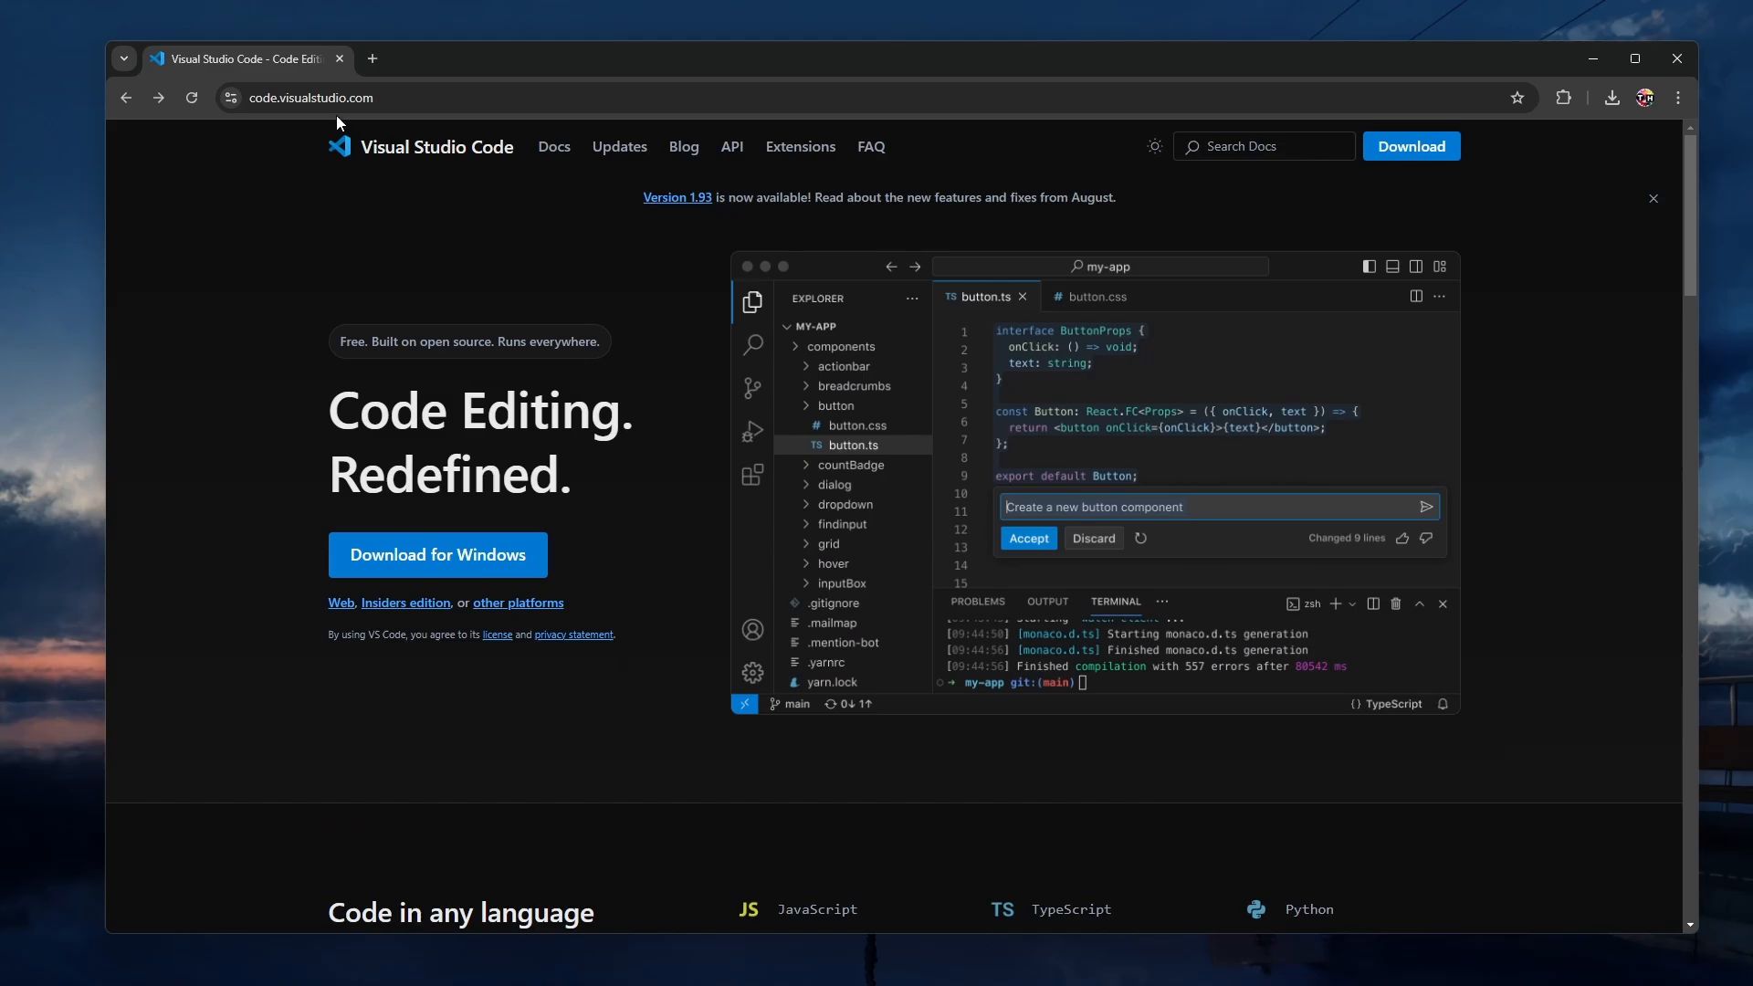
drag(390, 96, 194, 79)
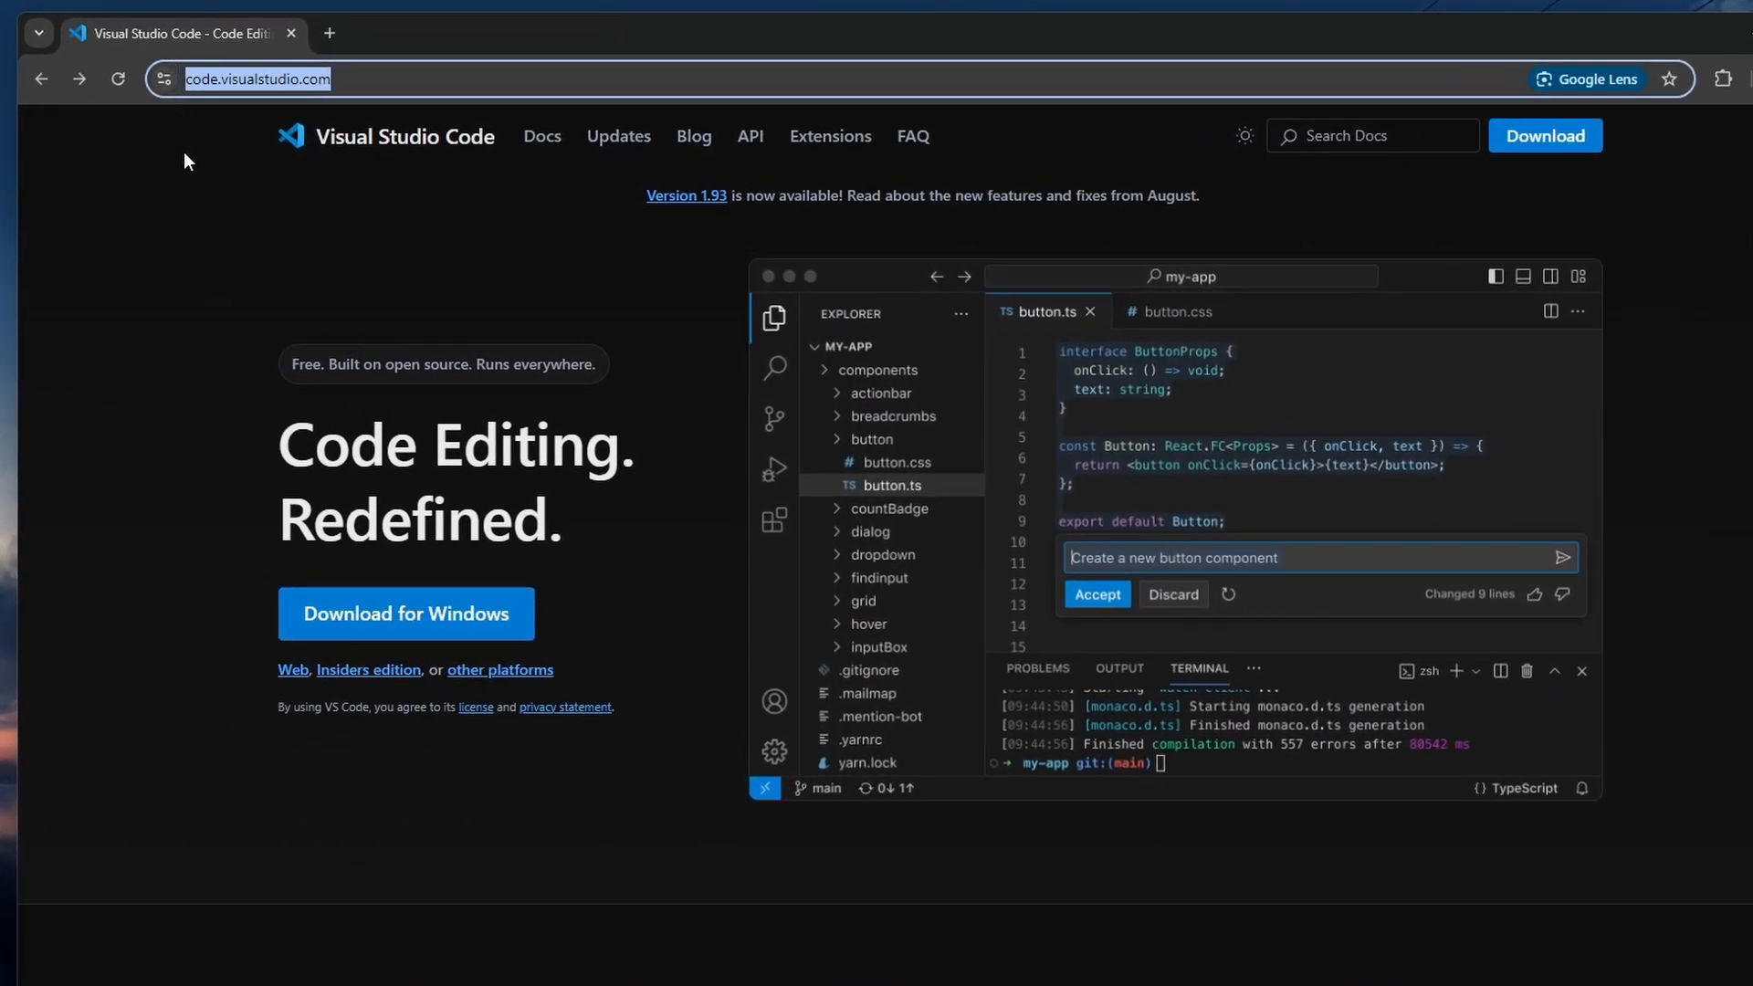
click(194, 194)
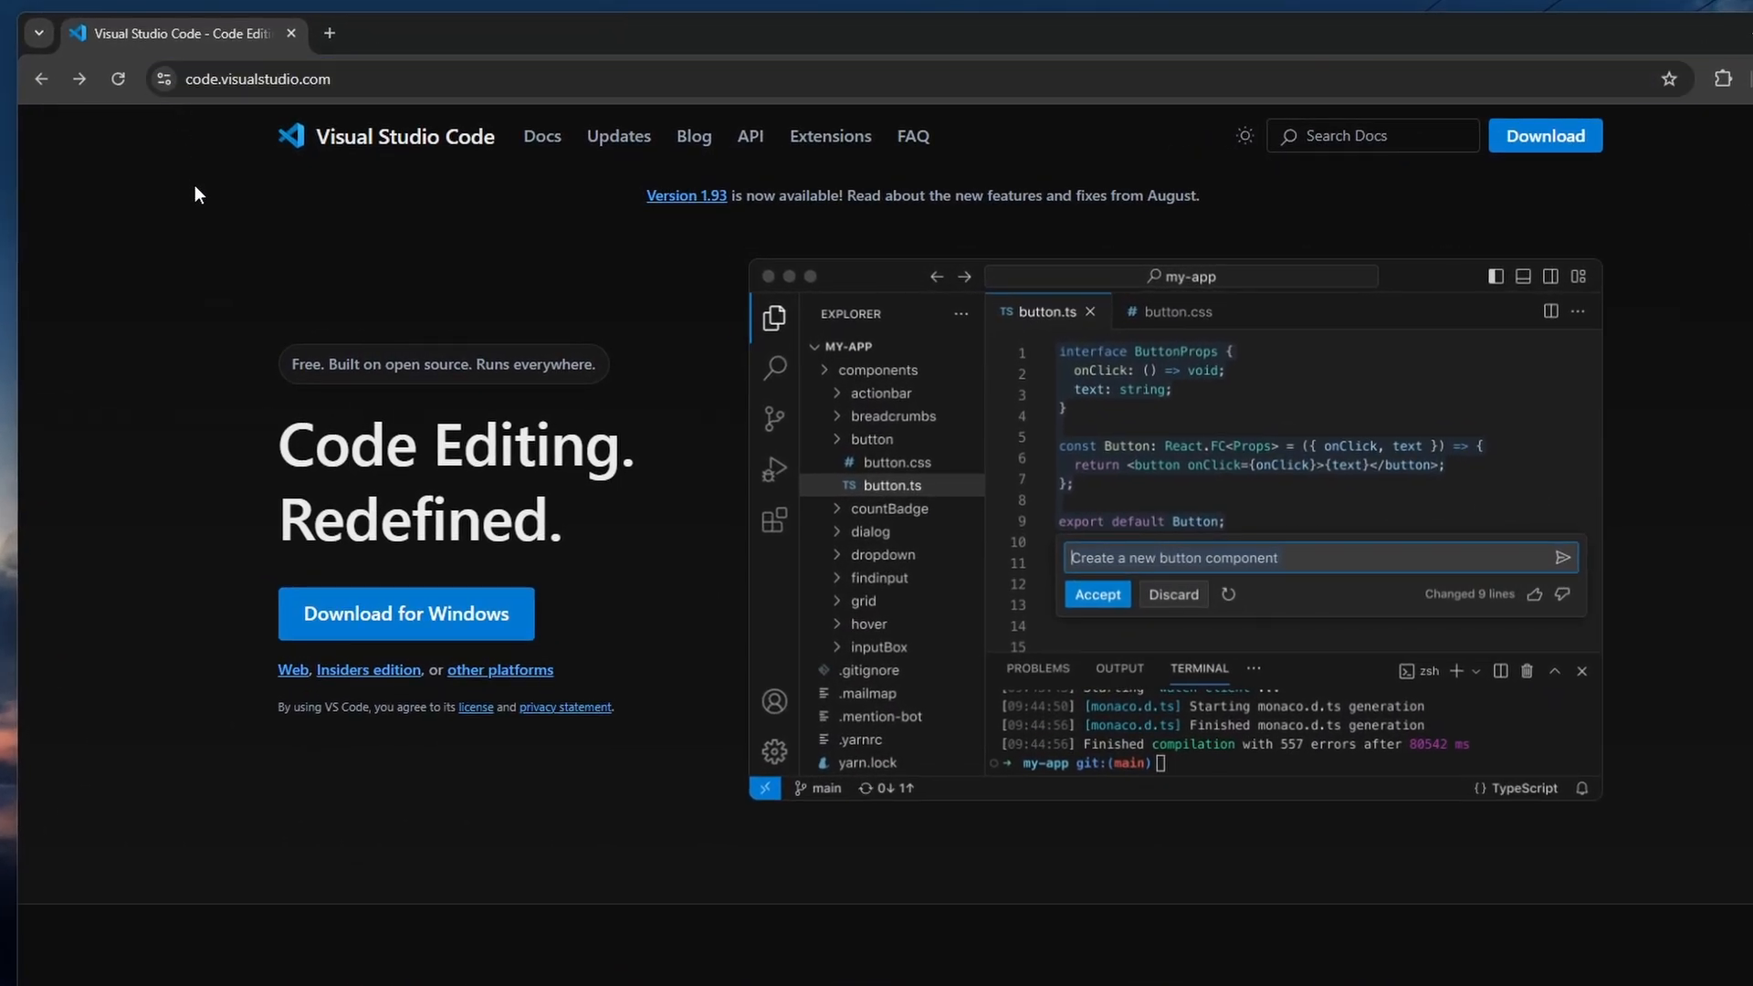
click(374, 616)
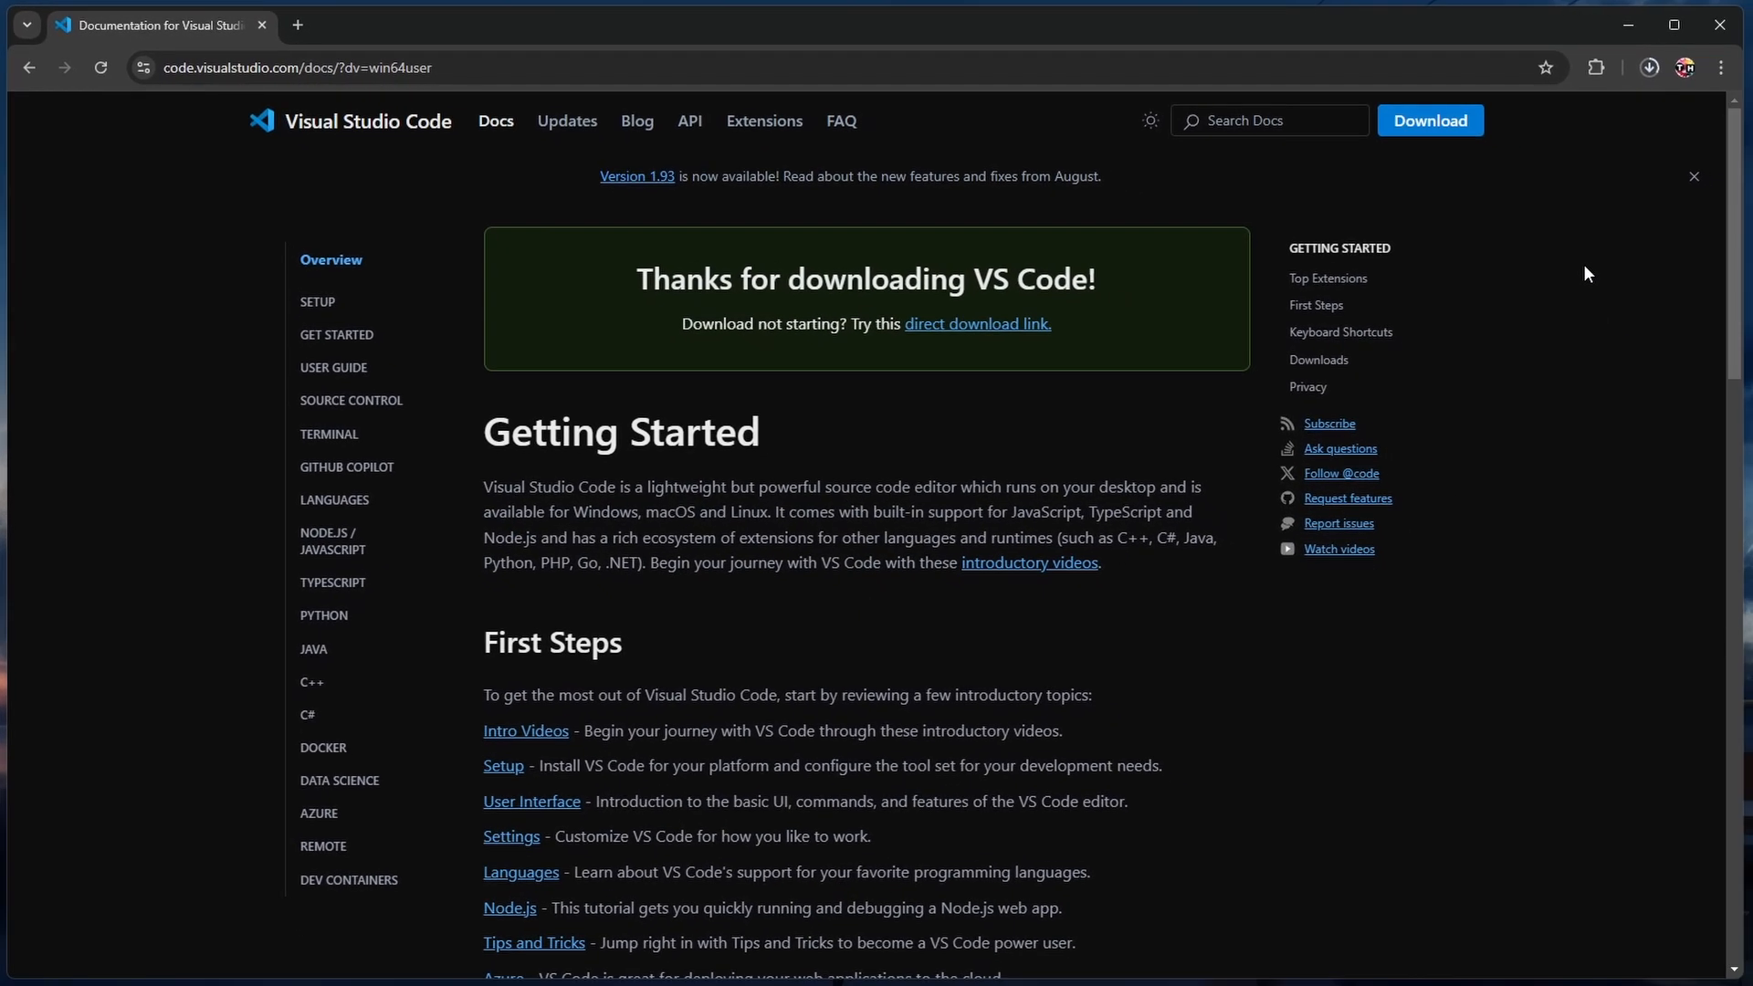
Show the downloaded VSCodeUserSetup-x64-1.93.1 (2) installer in its folder and run it.
middle_click(1593, 315)
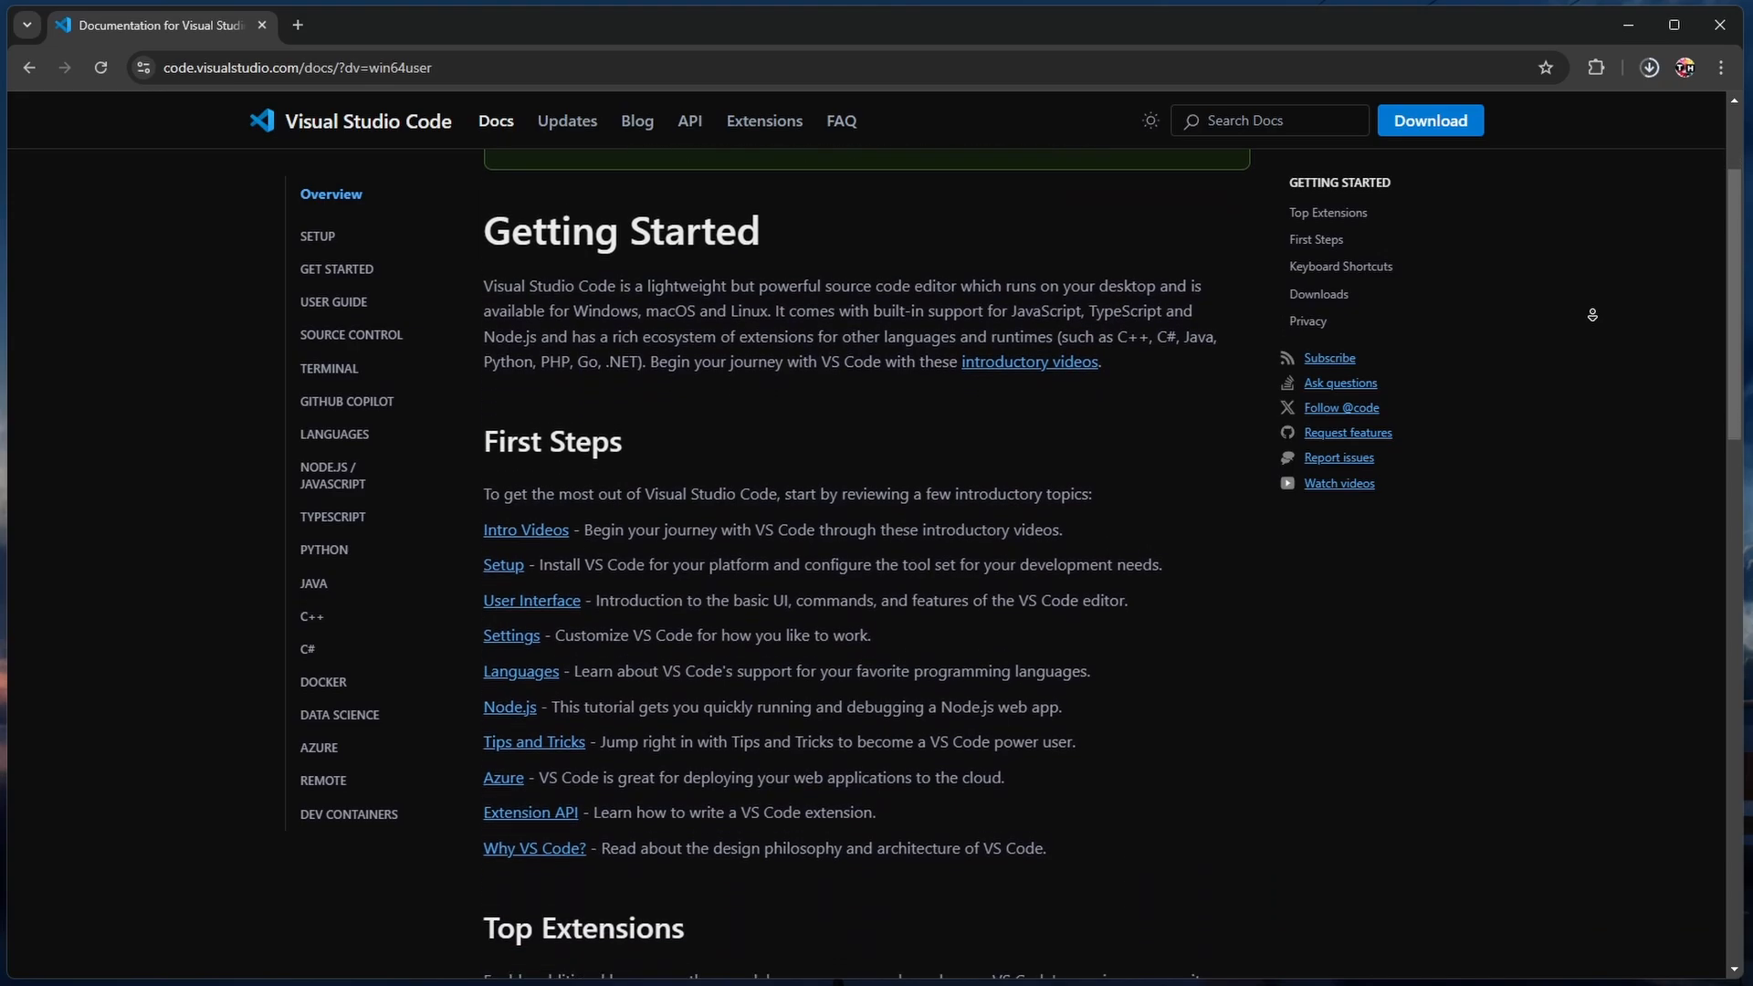
middle_click(1593, 315)
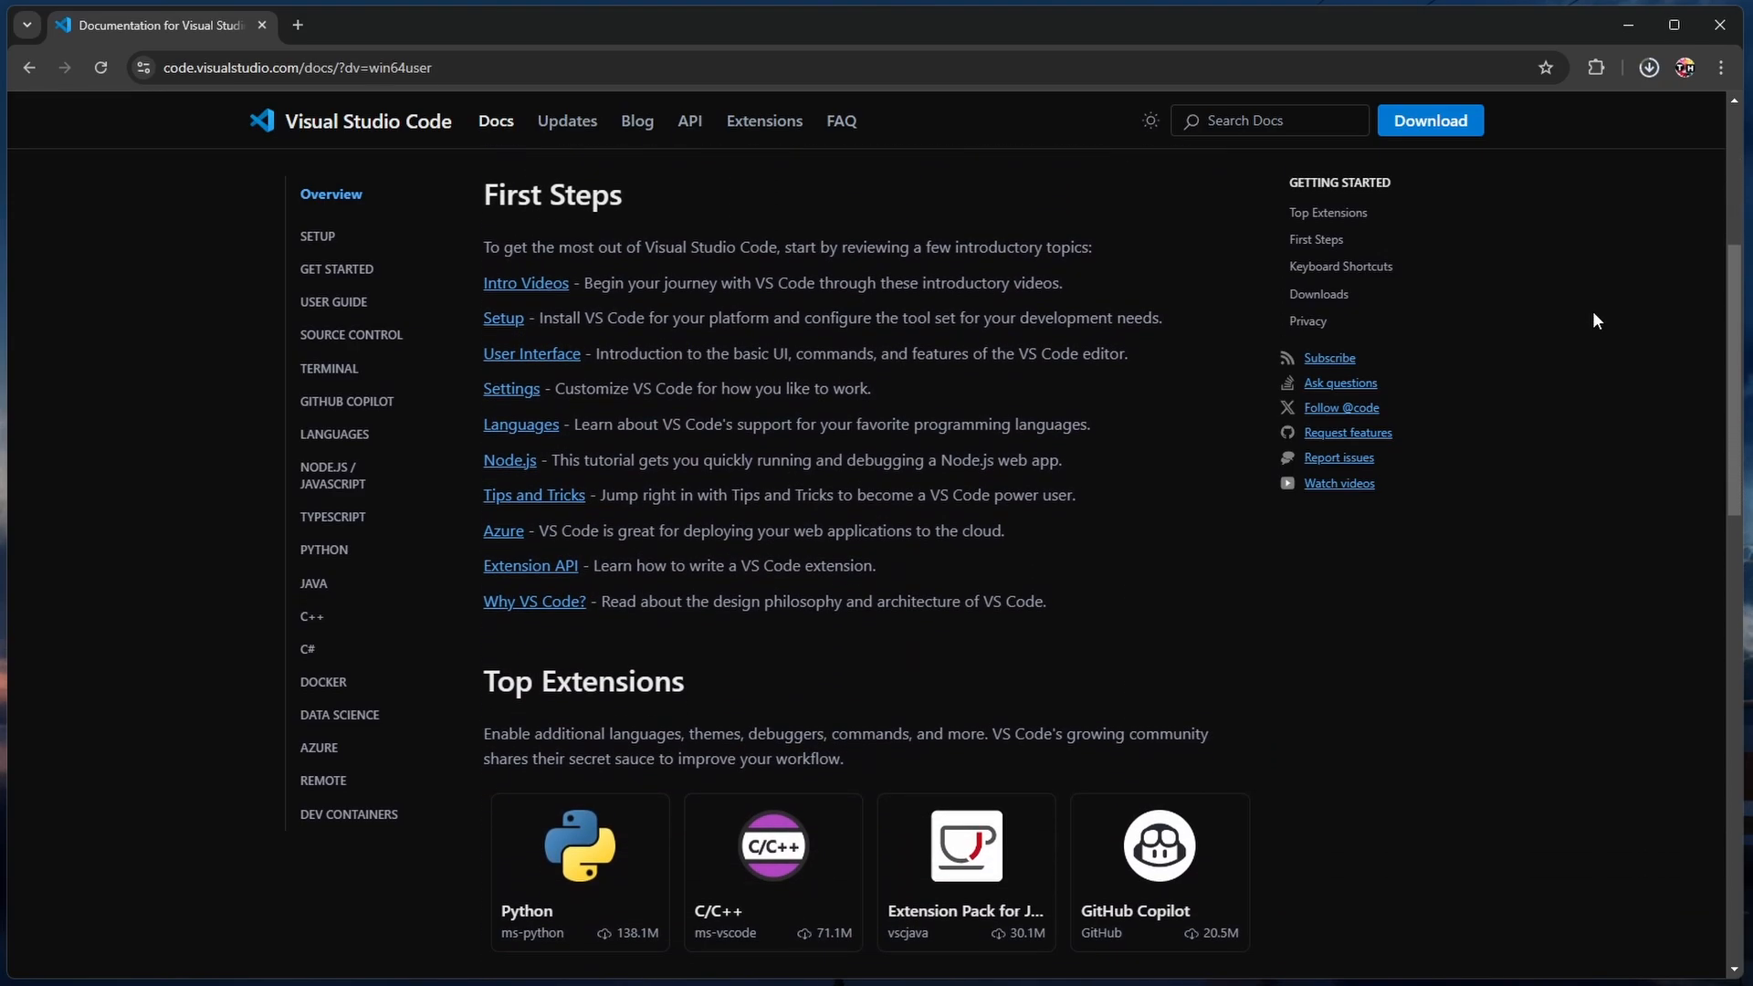
click(1650, 69)
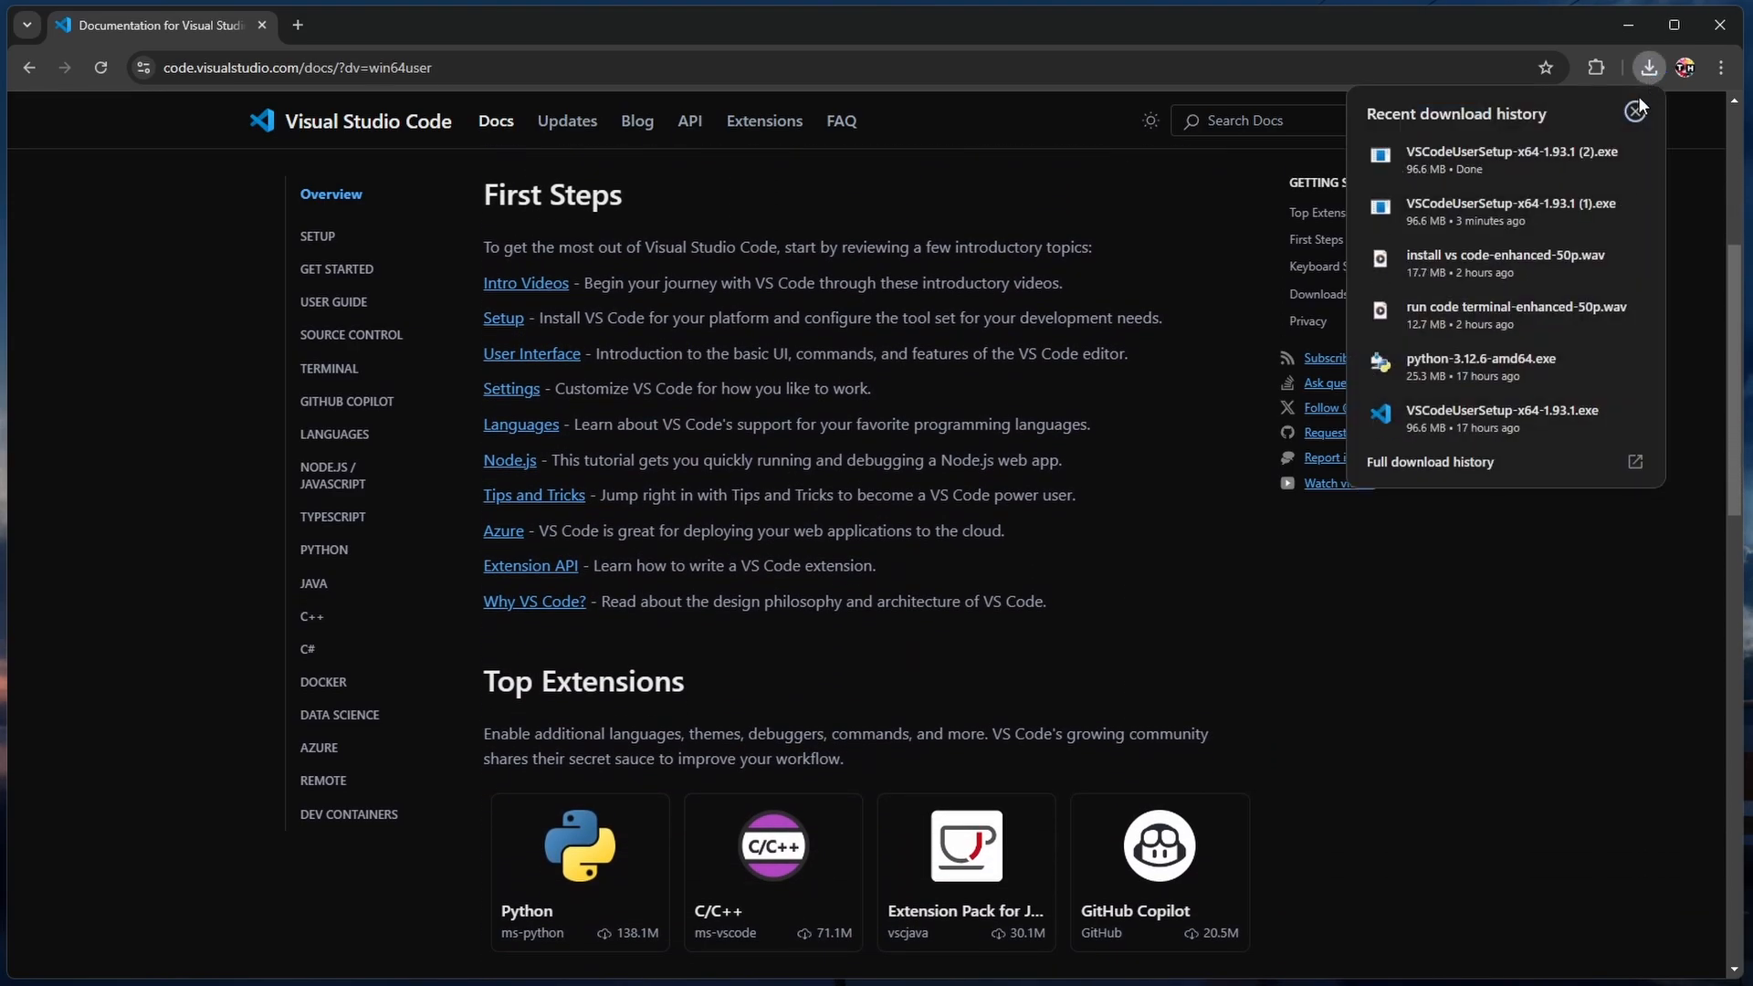
click(1594, 157)
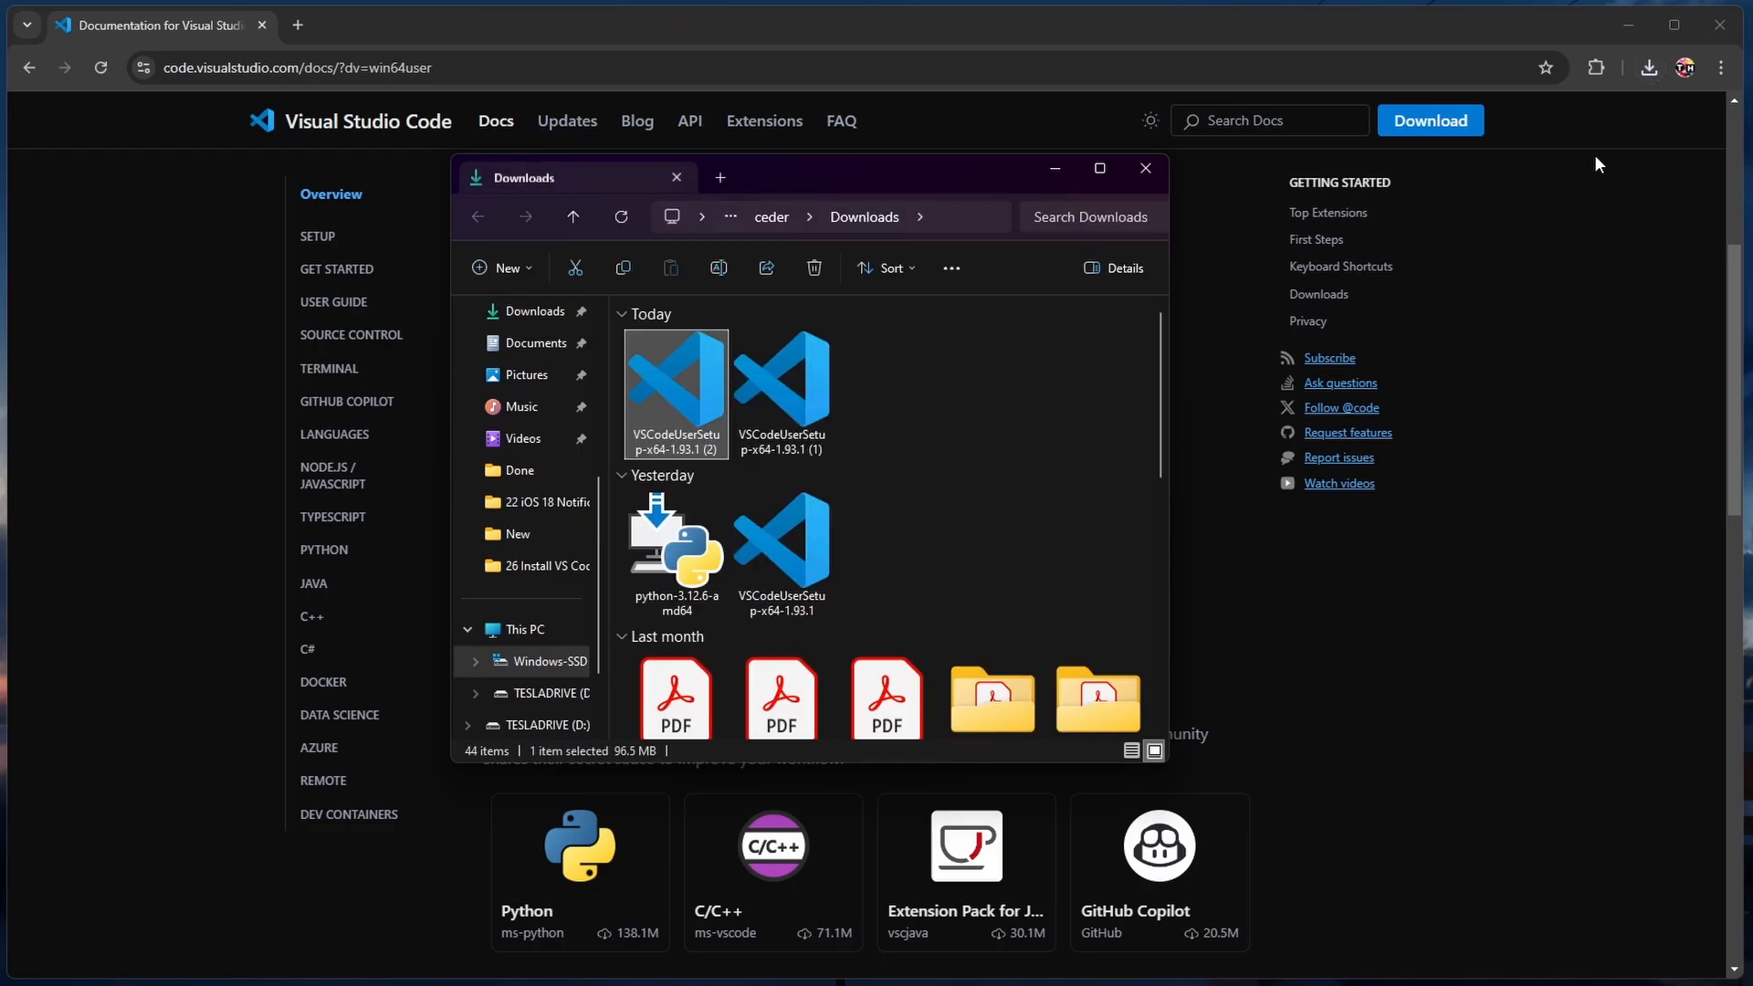
click(1628, 25)
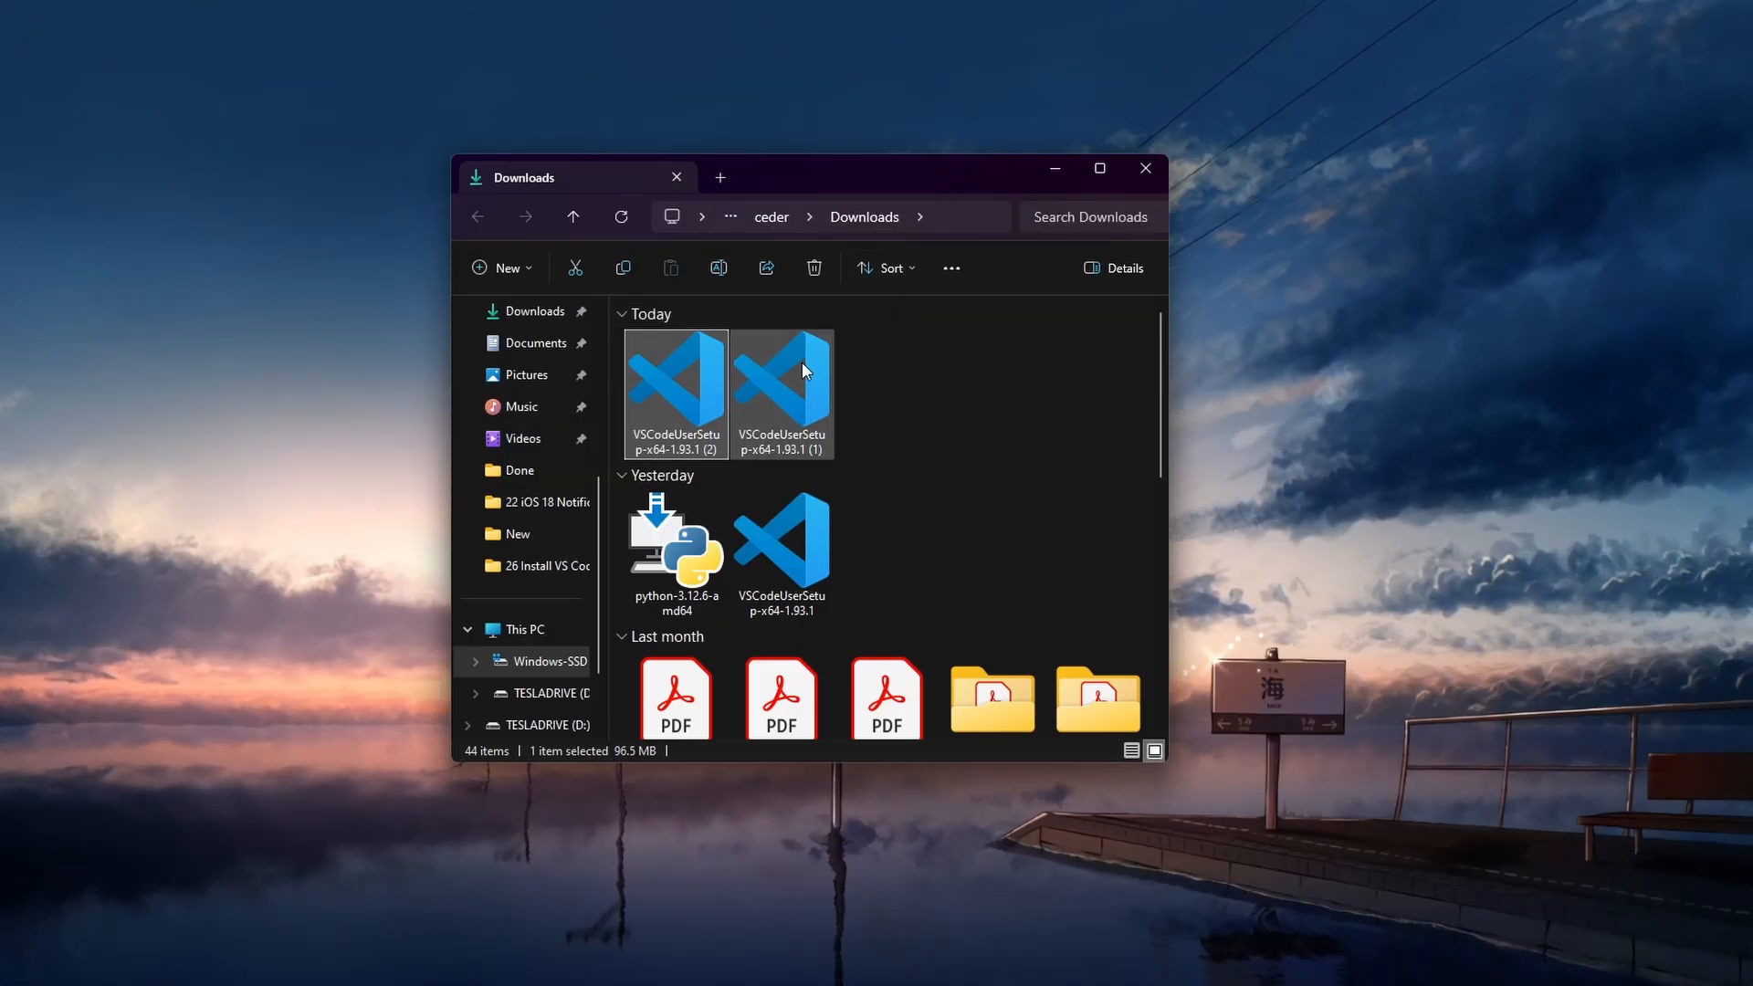
double_click(660, 380)
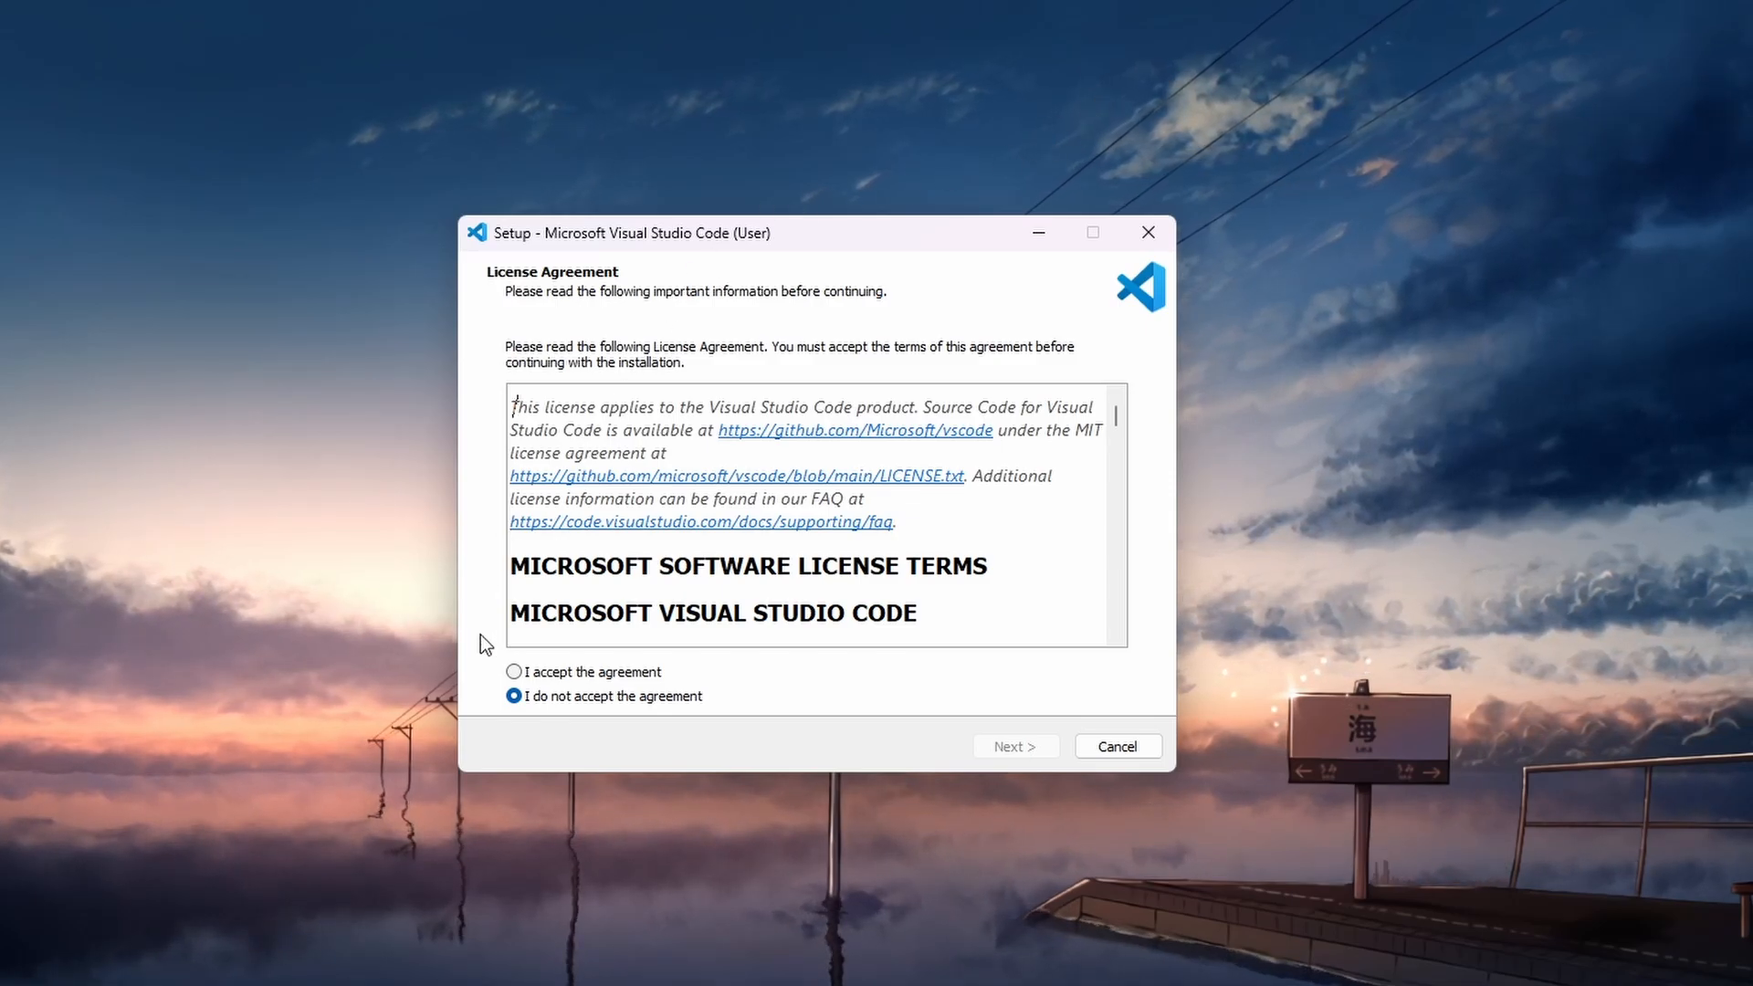
Accept the license agreement and keep the default destination folder and the Visual Studio Code Start Menu folder.
click(514, 673)
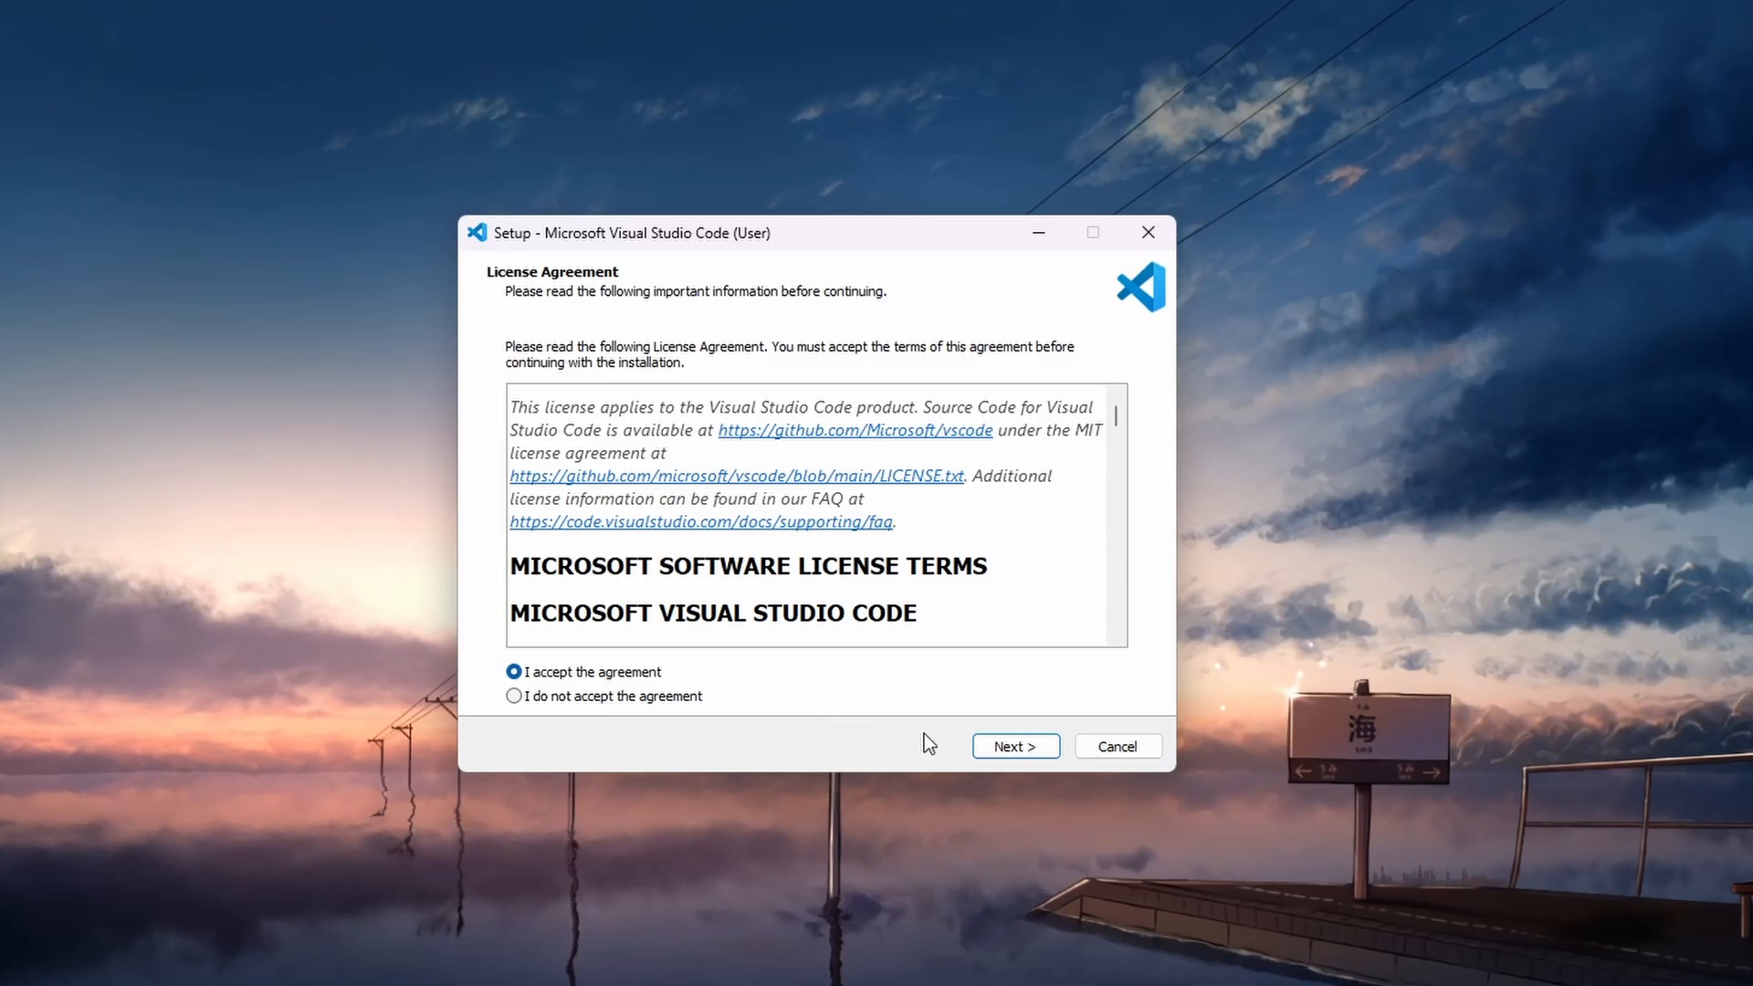
click(1015, 747)
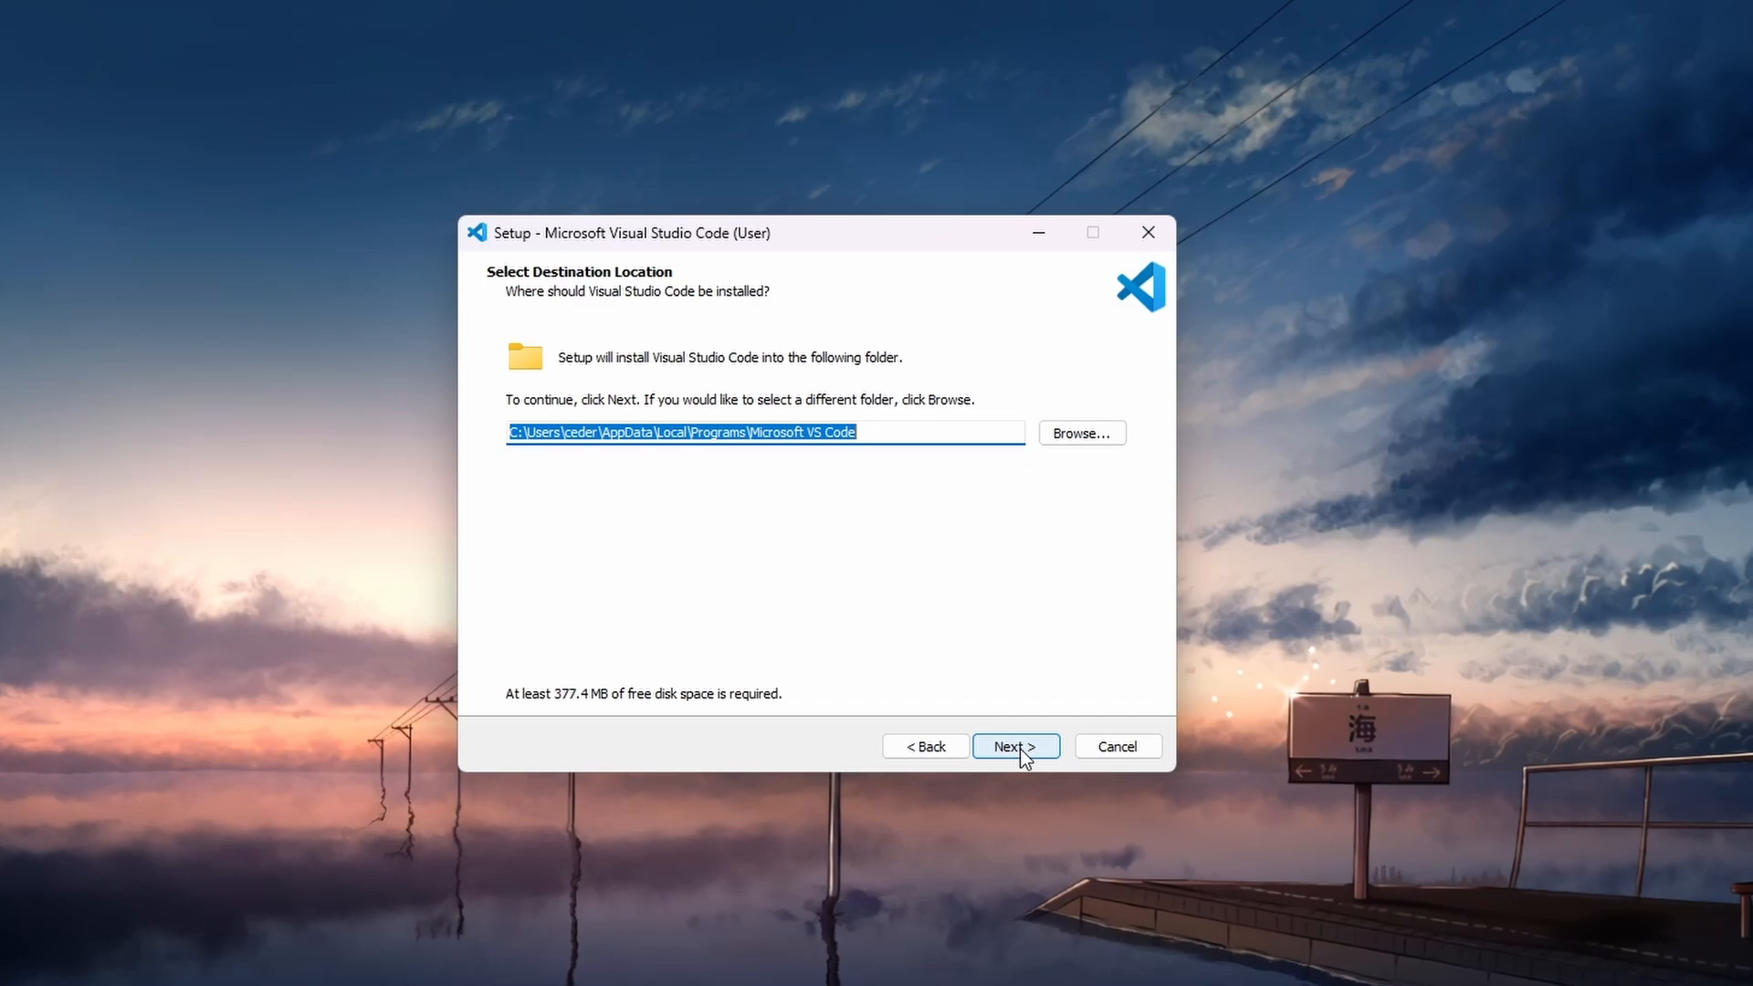
click(721, 431)
drag(874, 429, 528, 479)
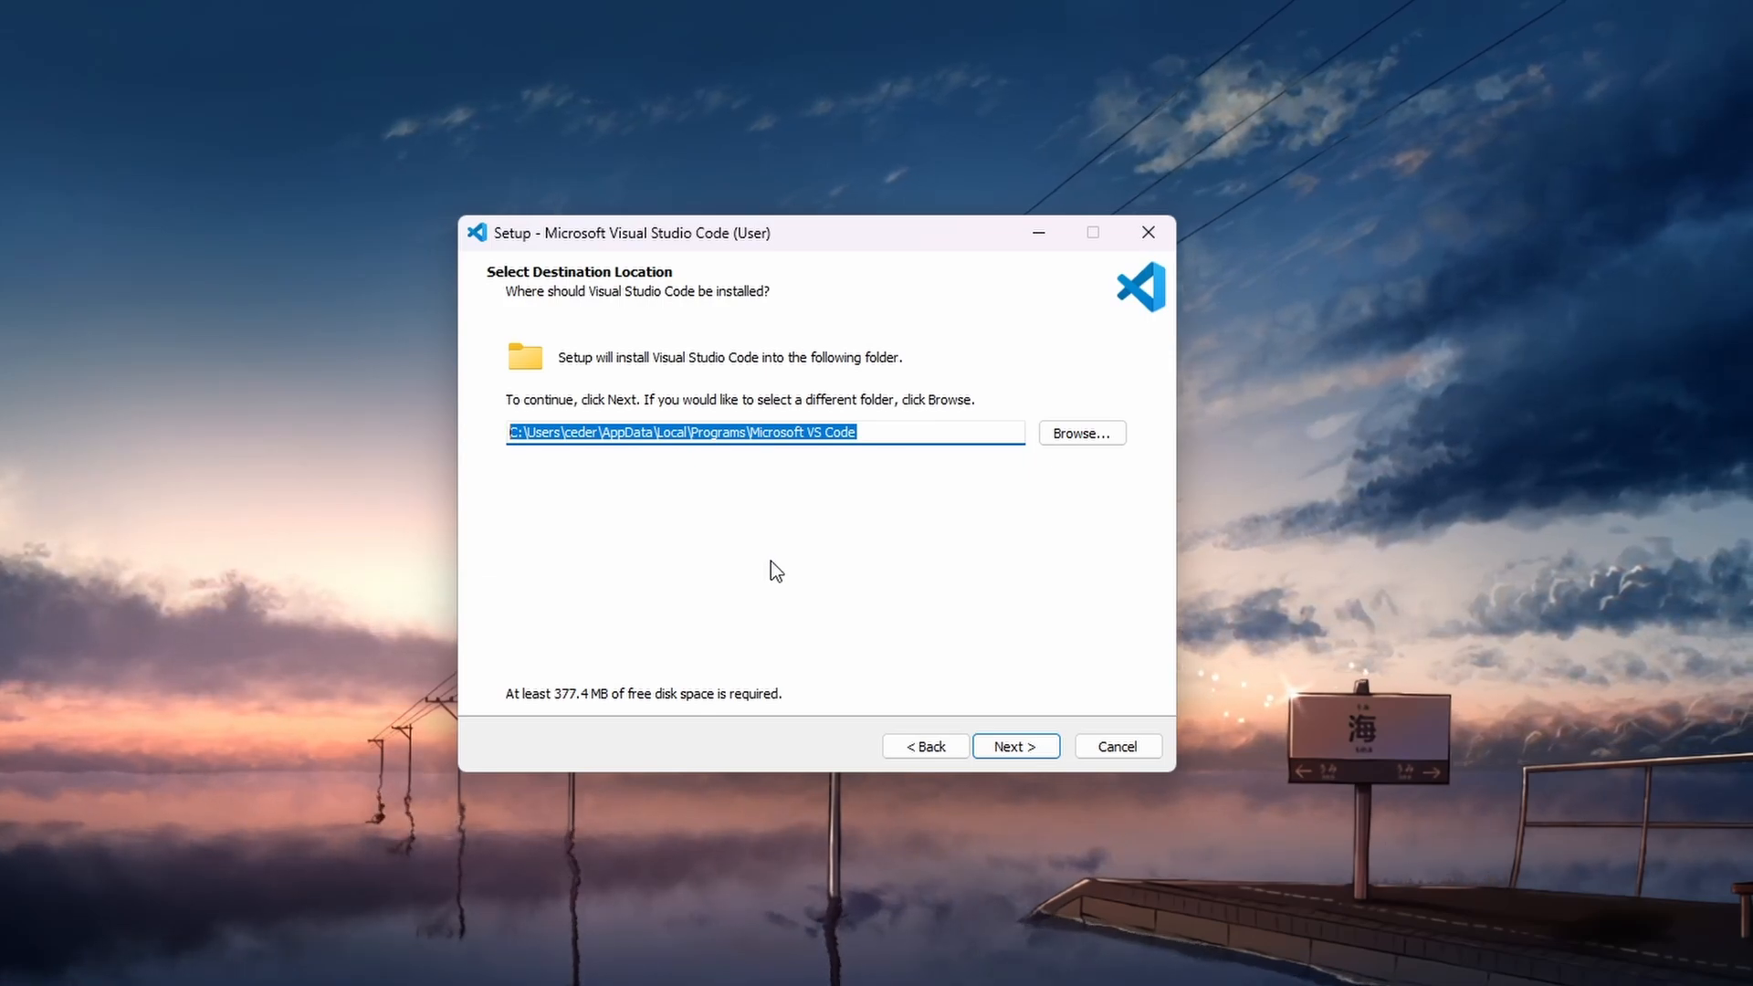
click(983, 751)
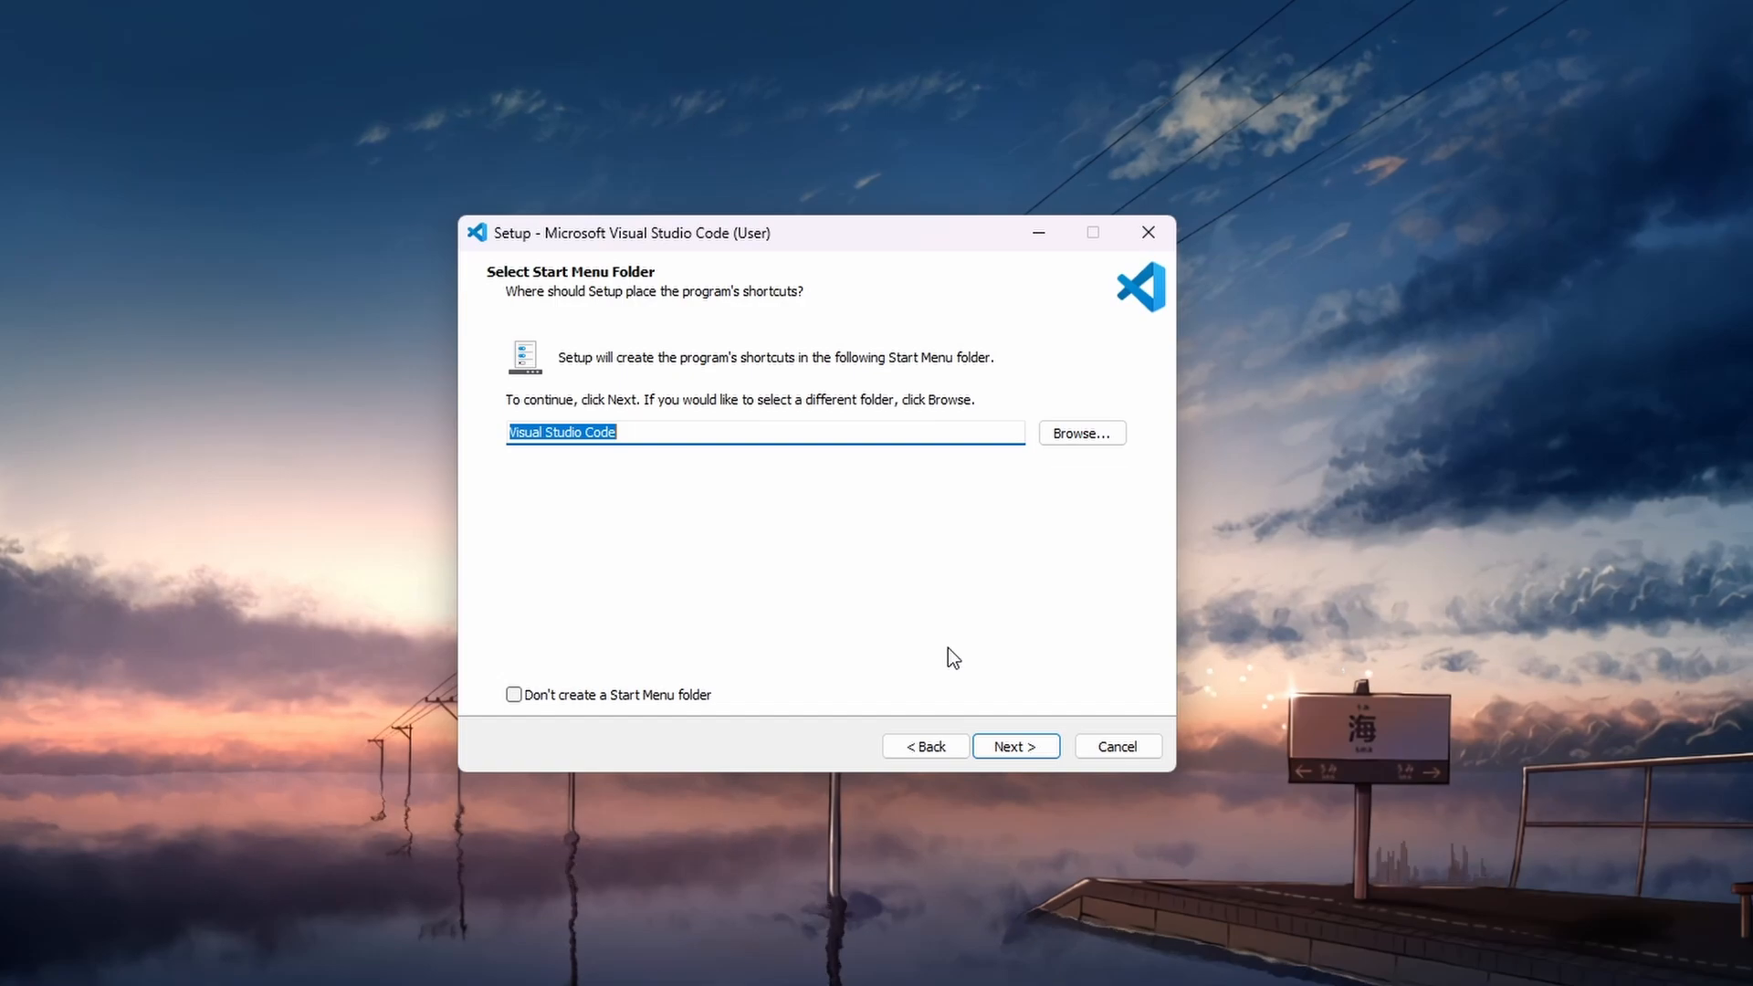
drag(620, 433, 476, 436)
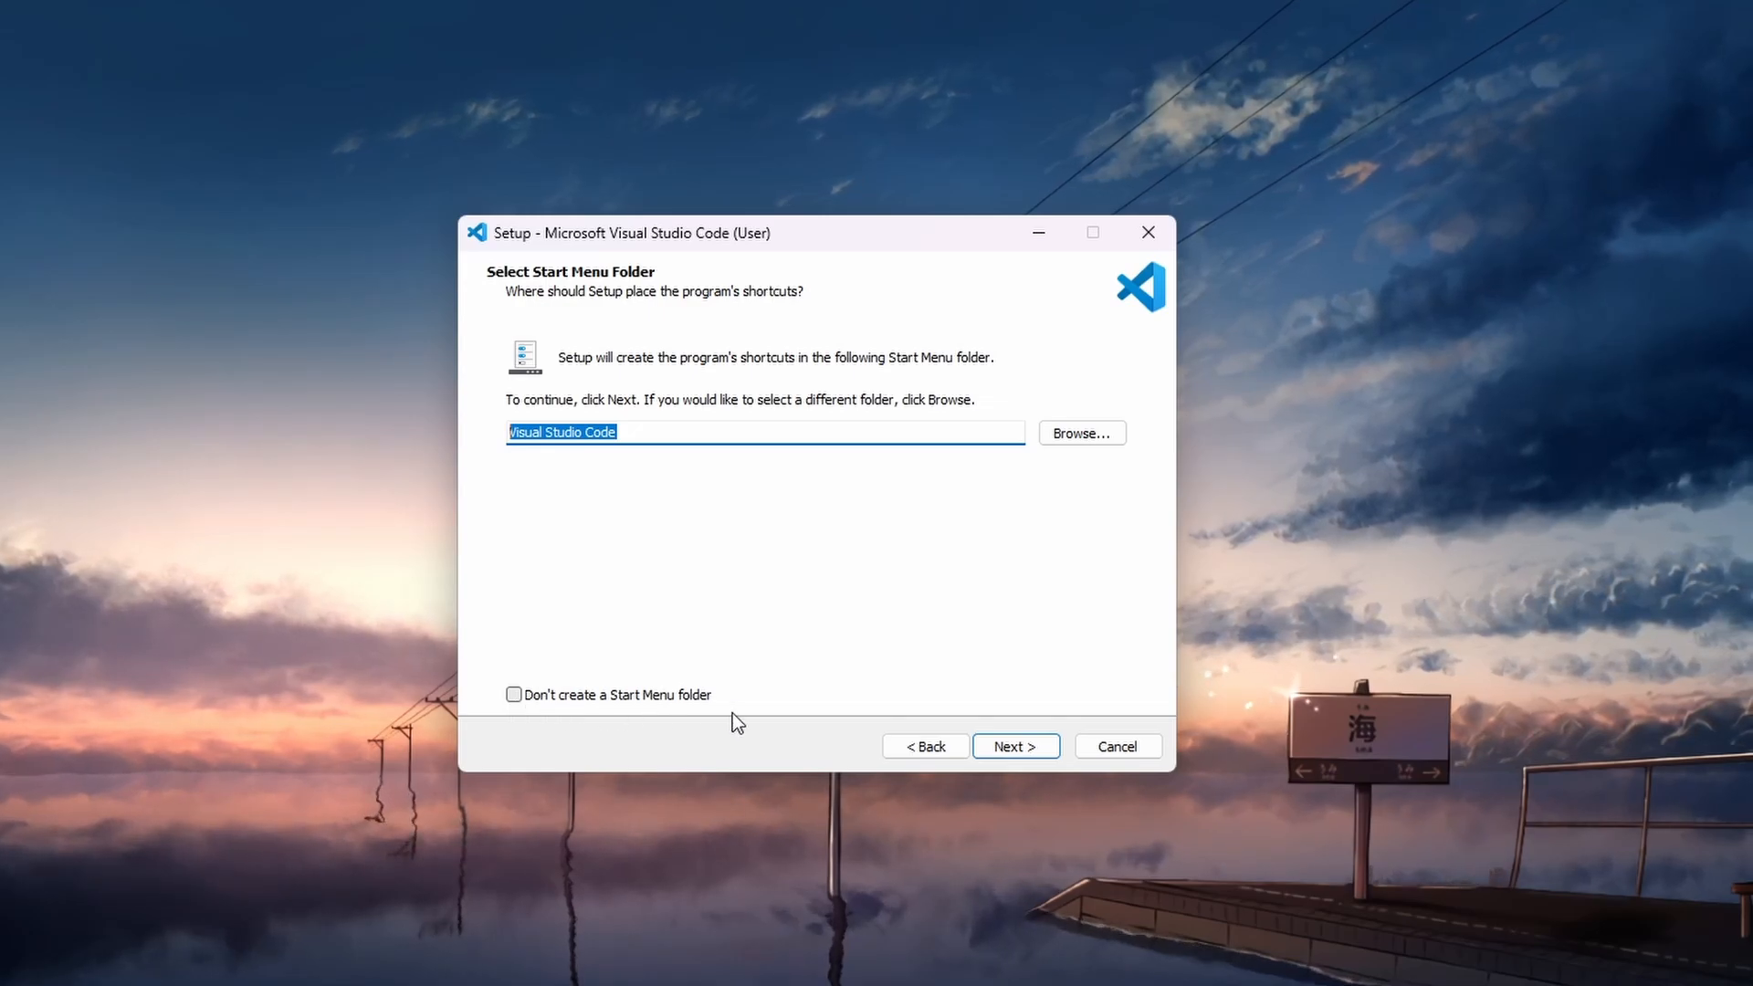
click(999, 745)
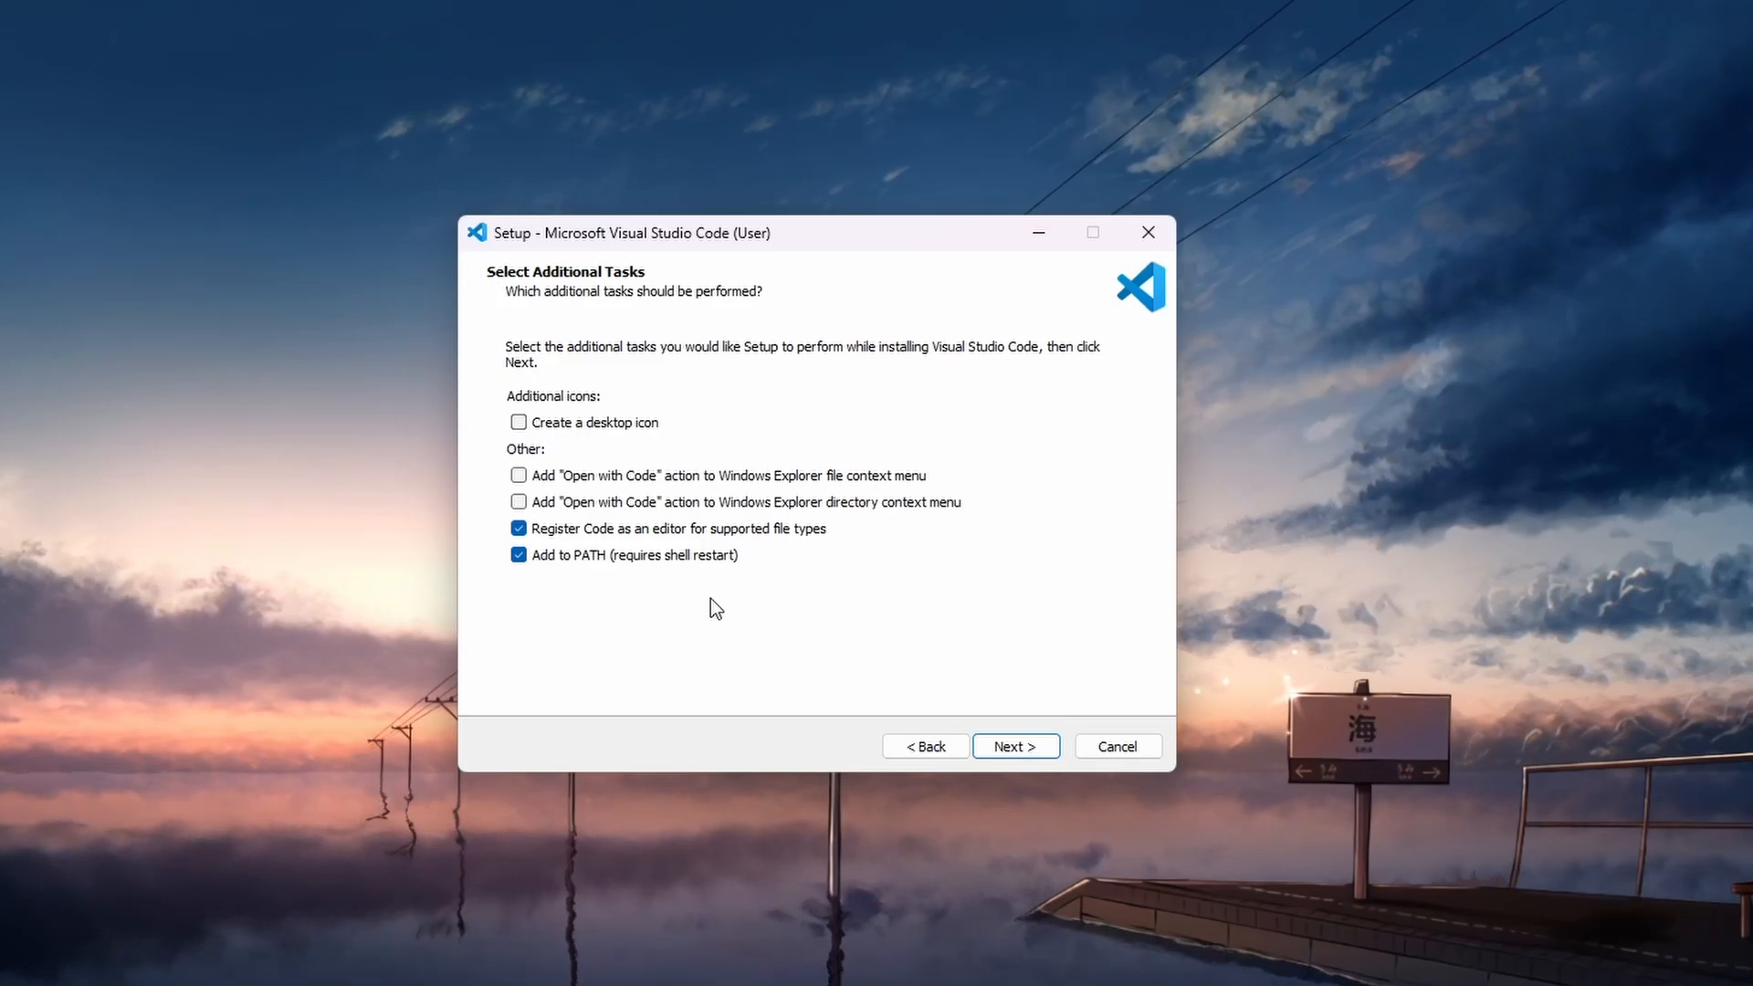
Install Visual Studio Code with the default additional tasks, including Add to PATH, and finish the setup so the editor launches.
click(591, 428)
click(591, 428)
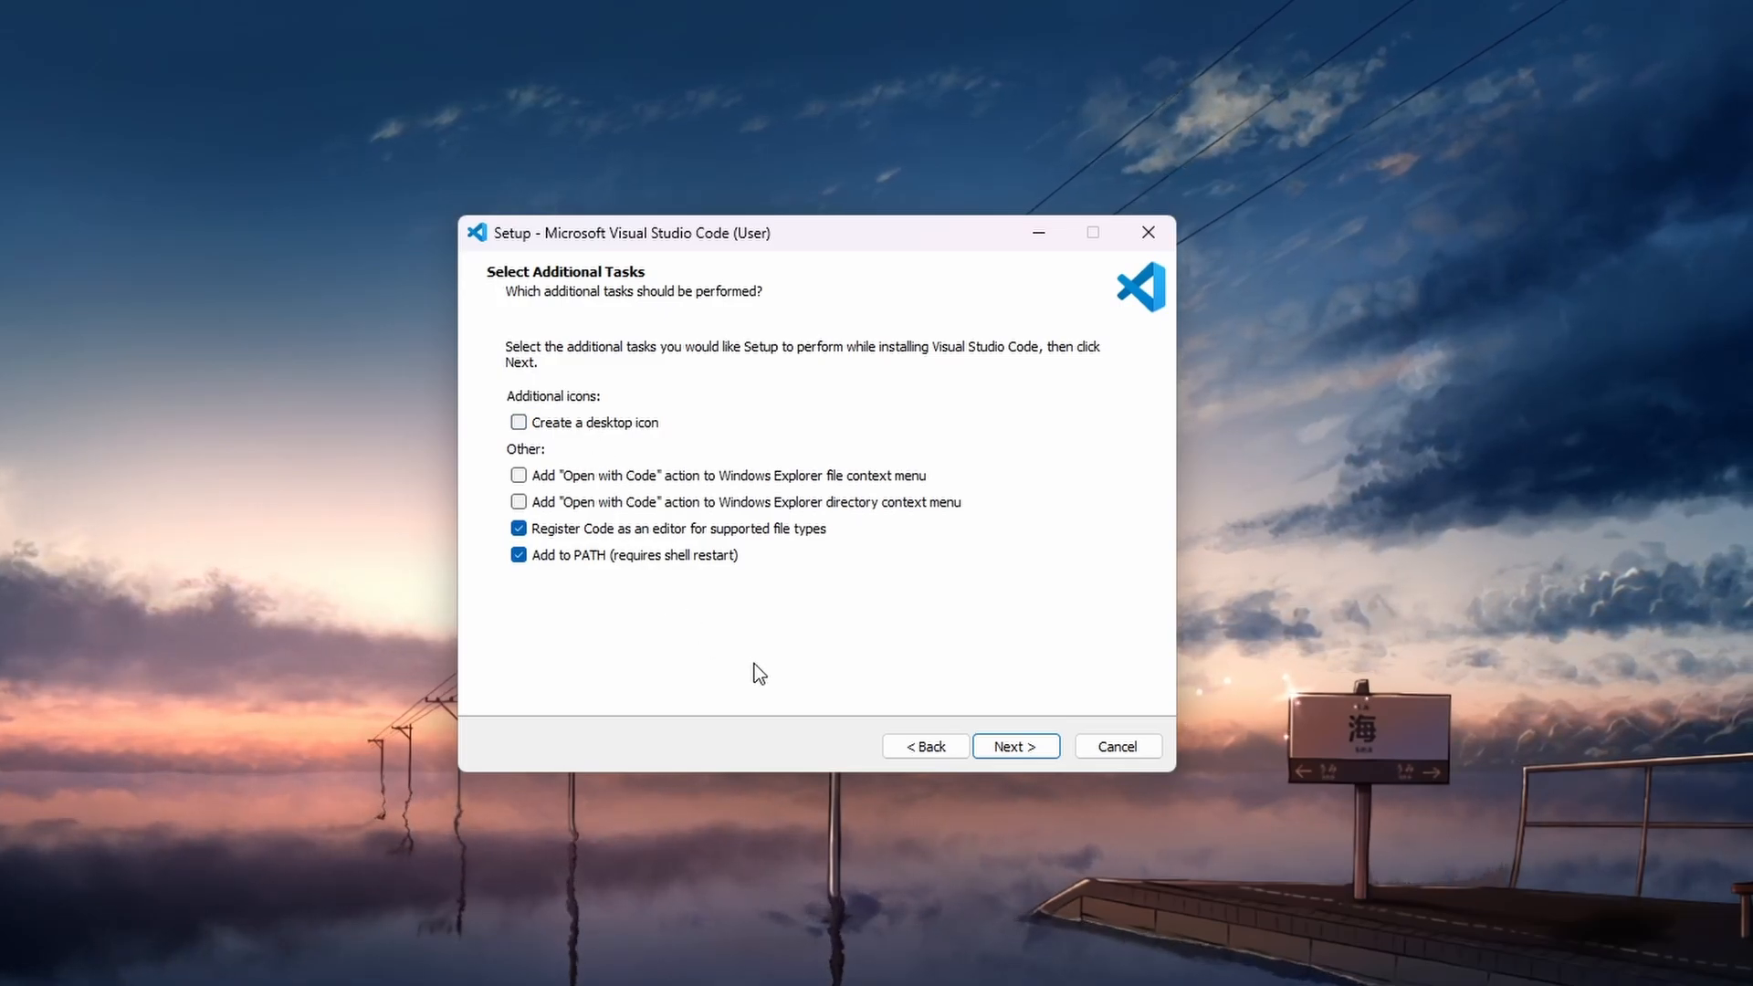
click(995, 748)
click(995, 748)
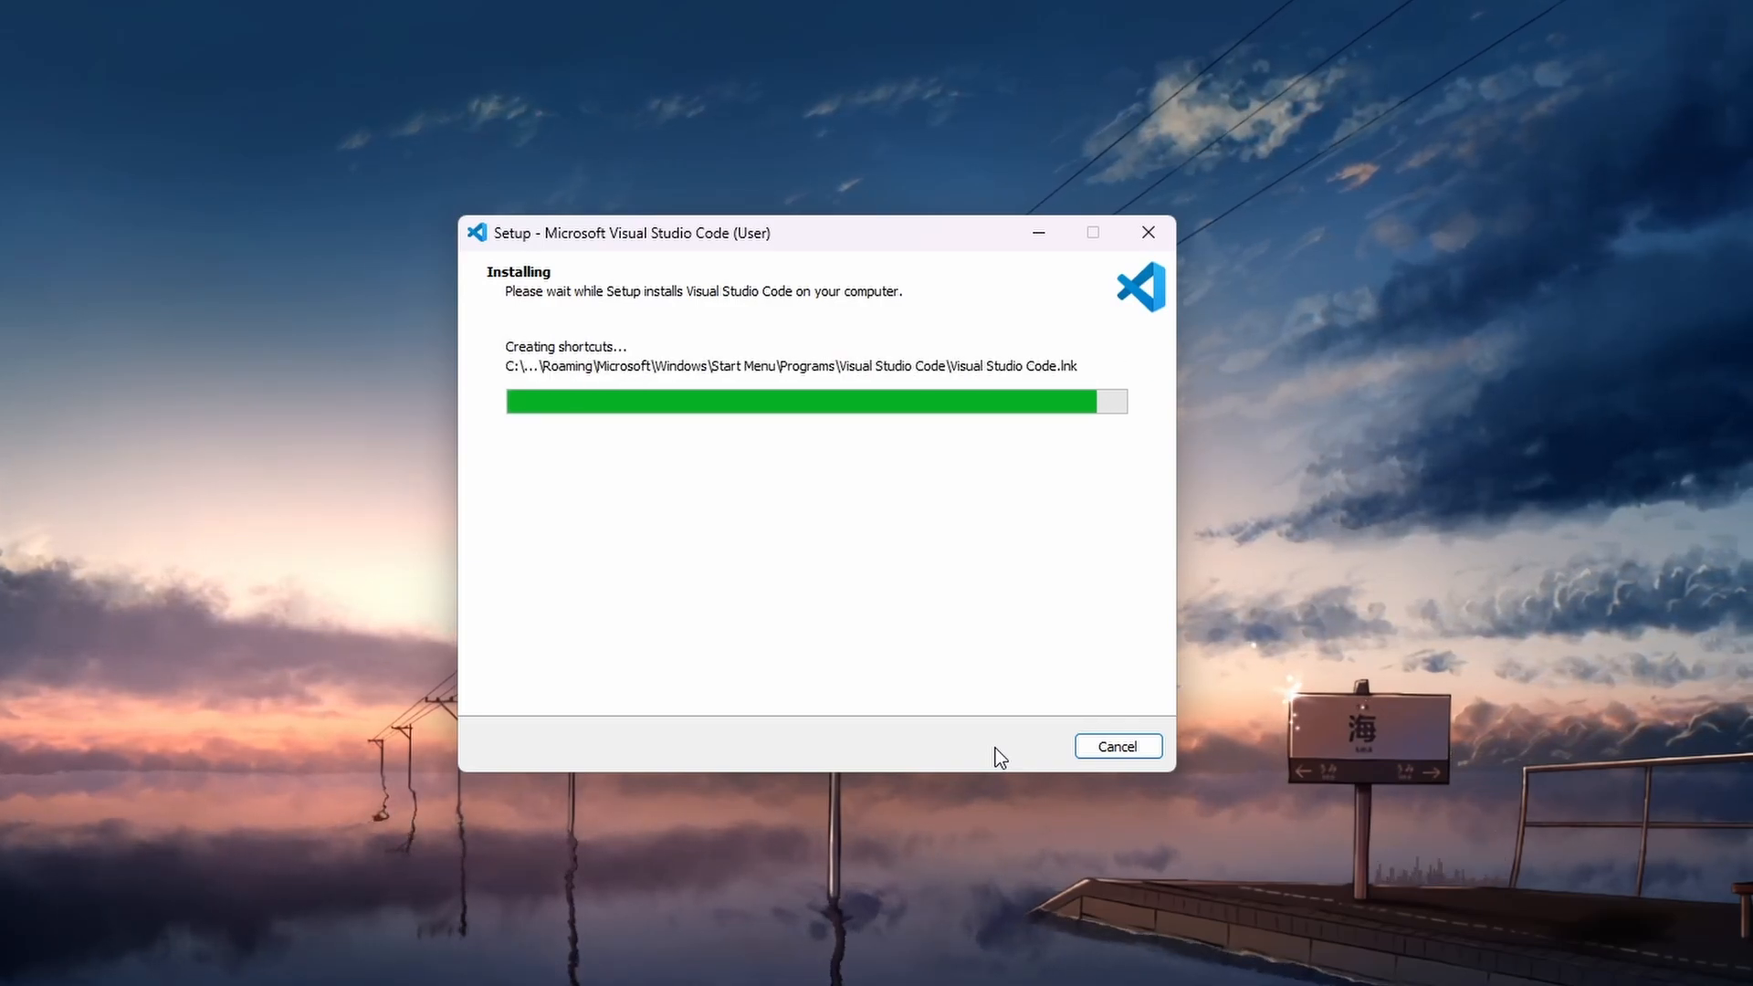
click(999, 749)
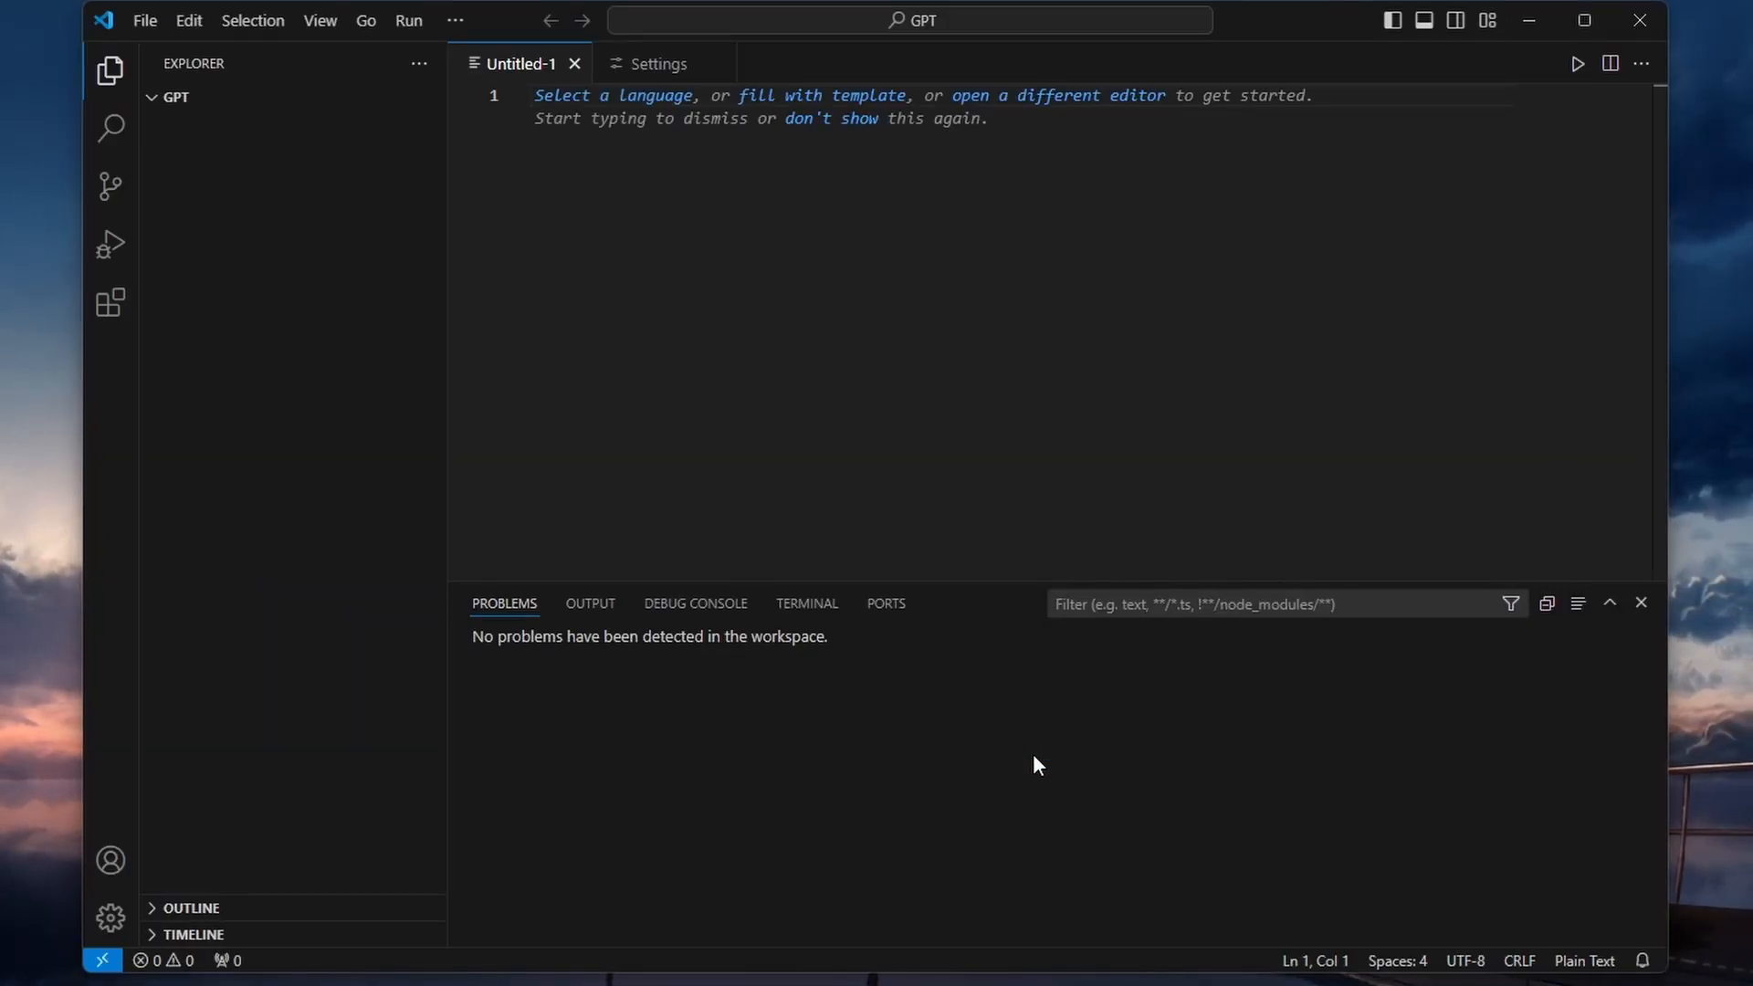
View the Settings editor from the preferences, and close it.
click(147, 23)
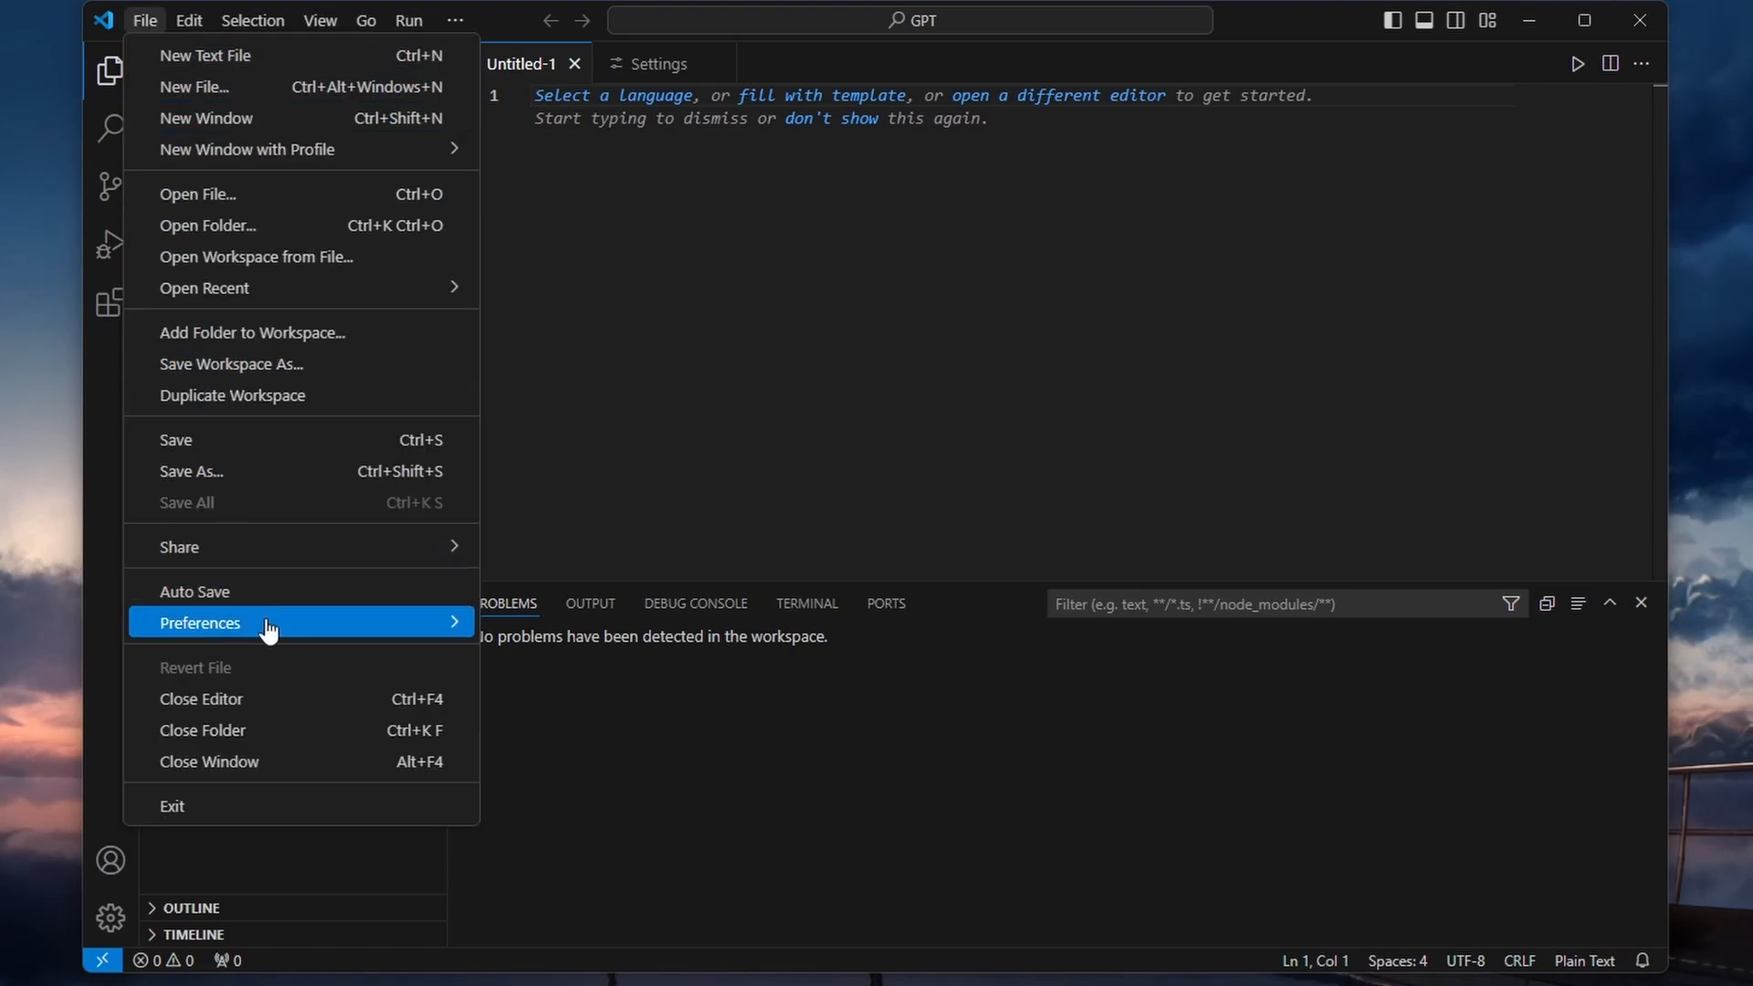
mouse_move(274, 622)
click(584, 654)
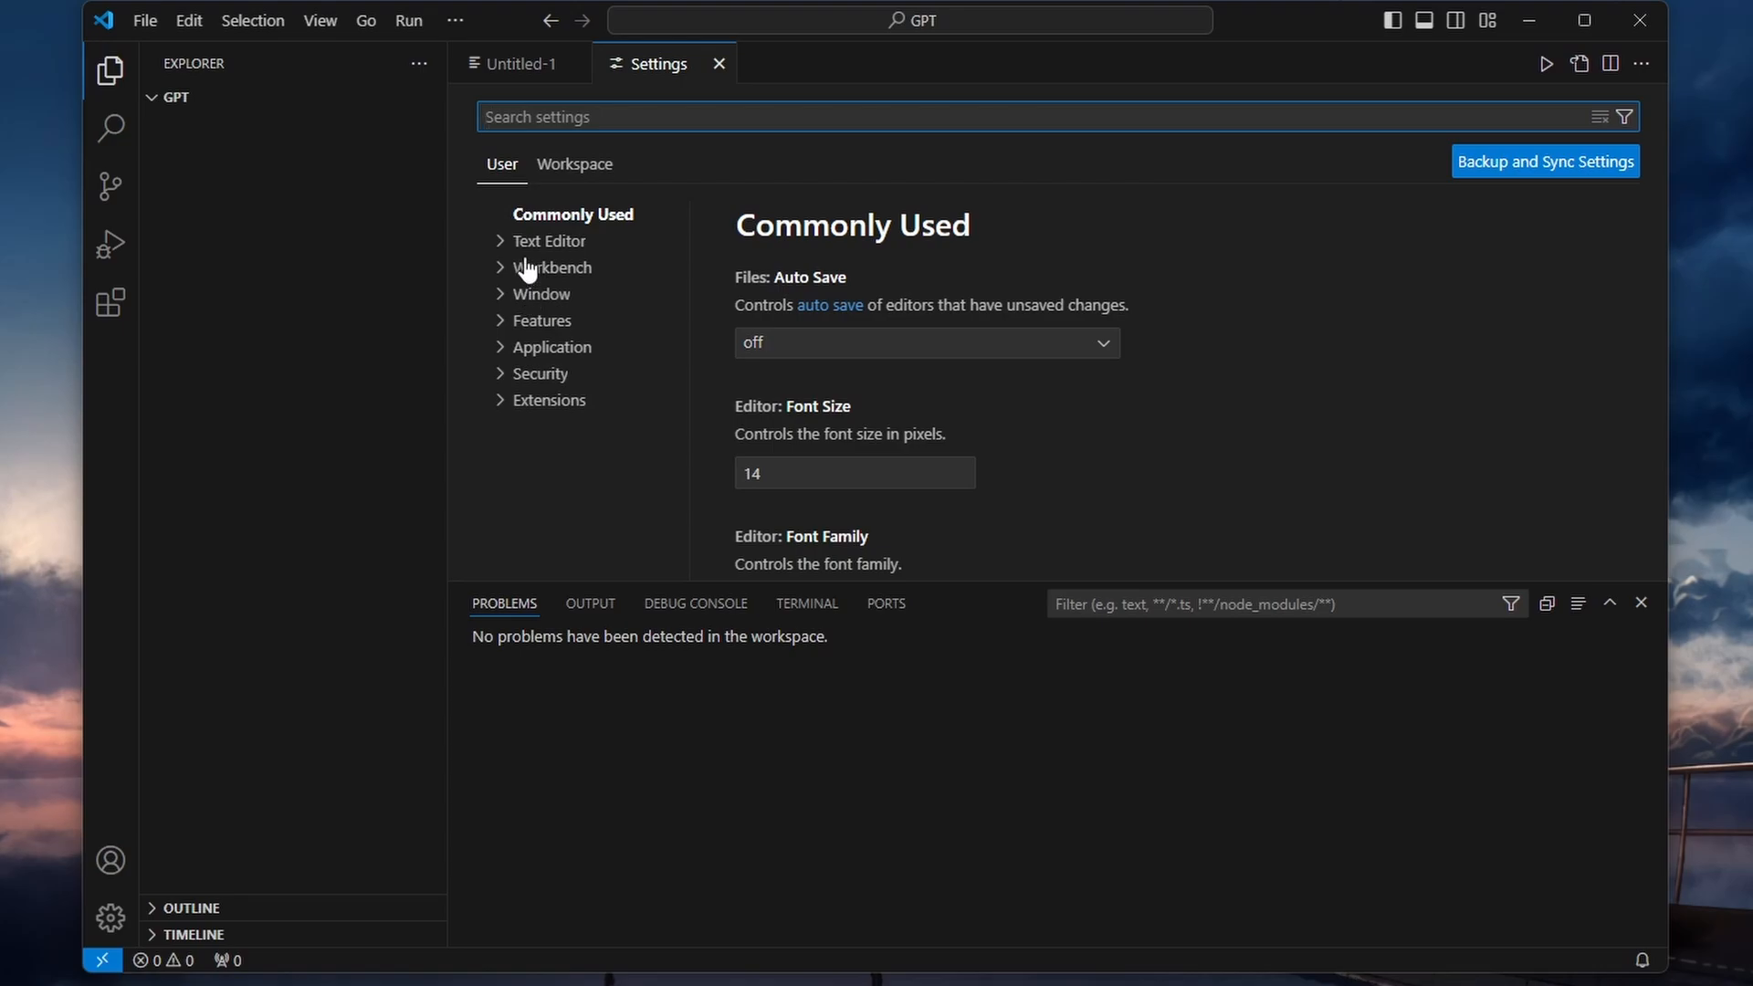
click(718, 63)
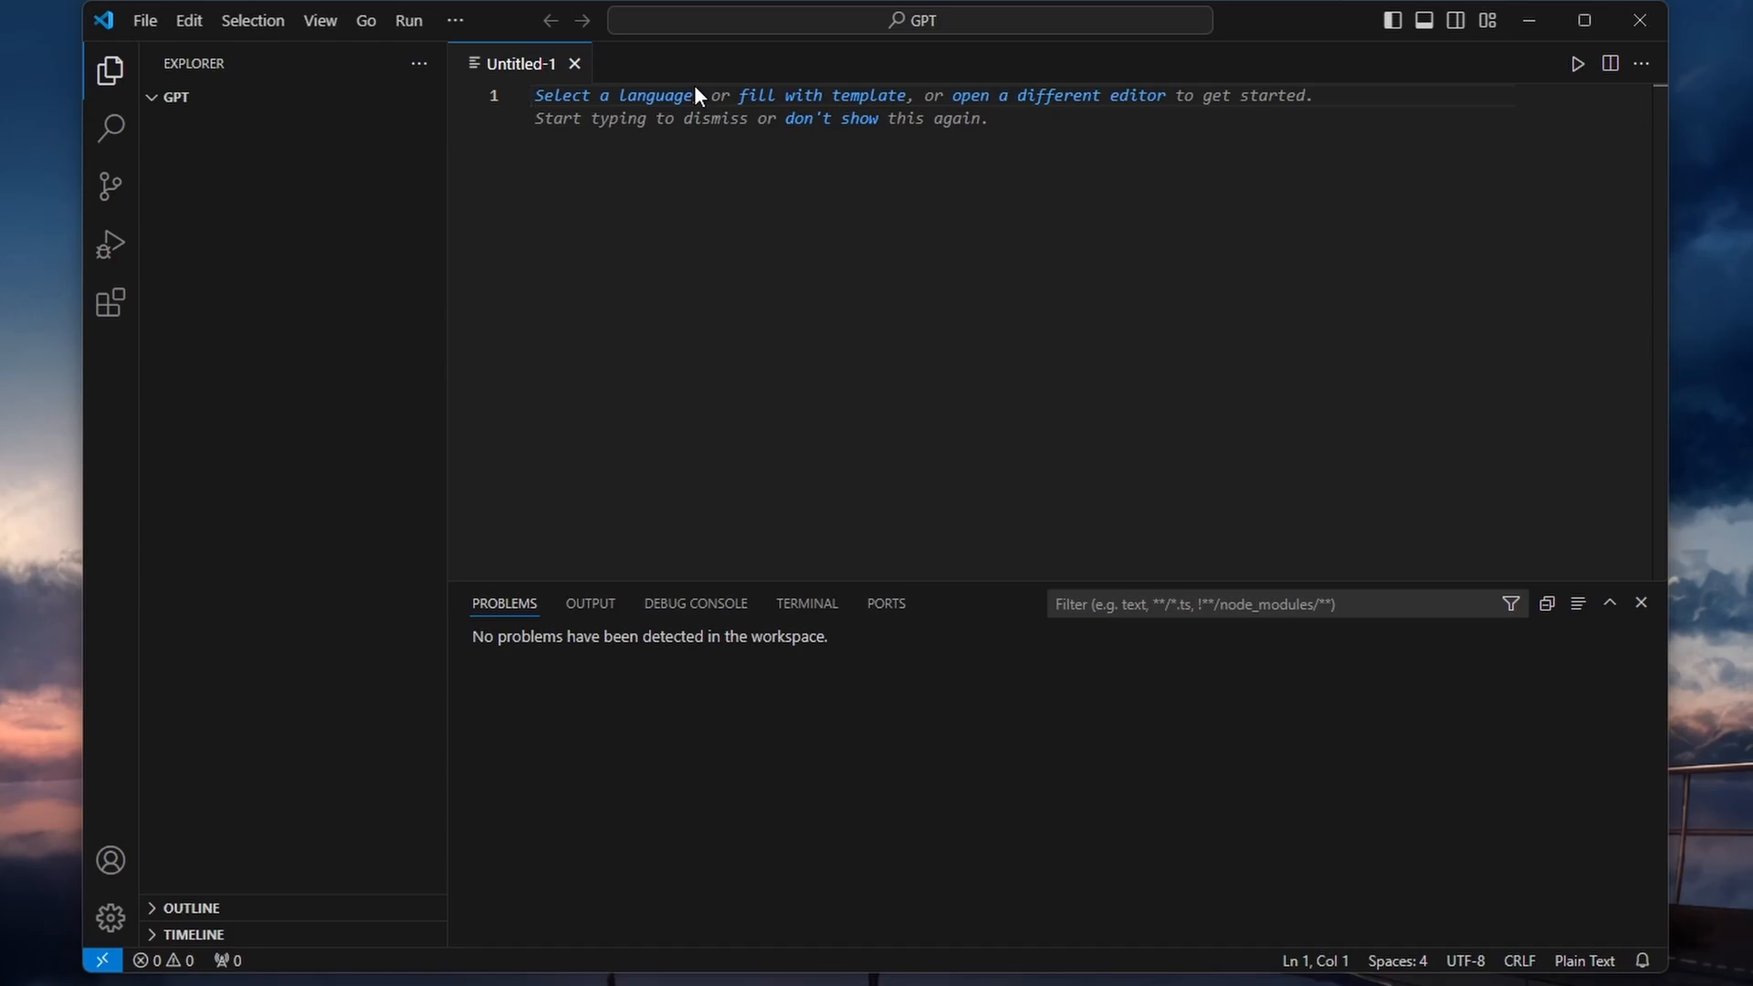
Search Windows for "vs" to look up the Visual Studio Code app, and dismiss the search.
key(super)
text(vs)
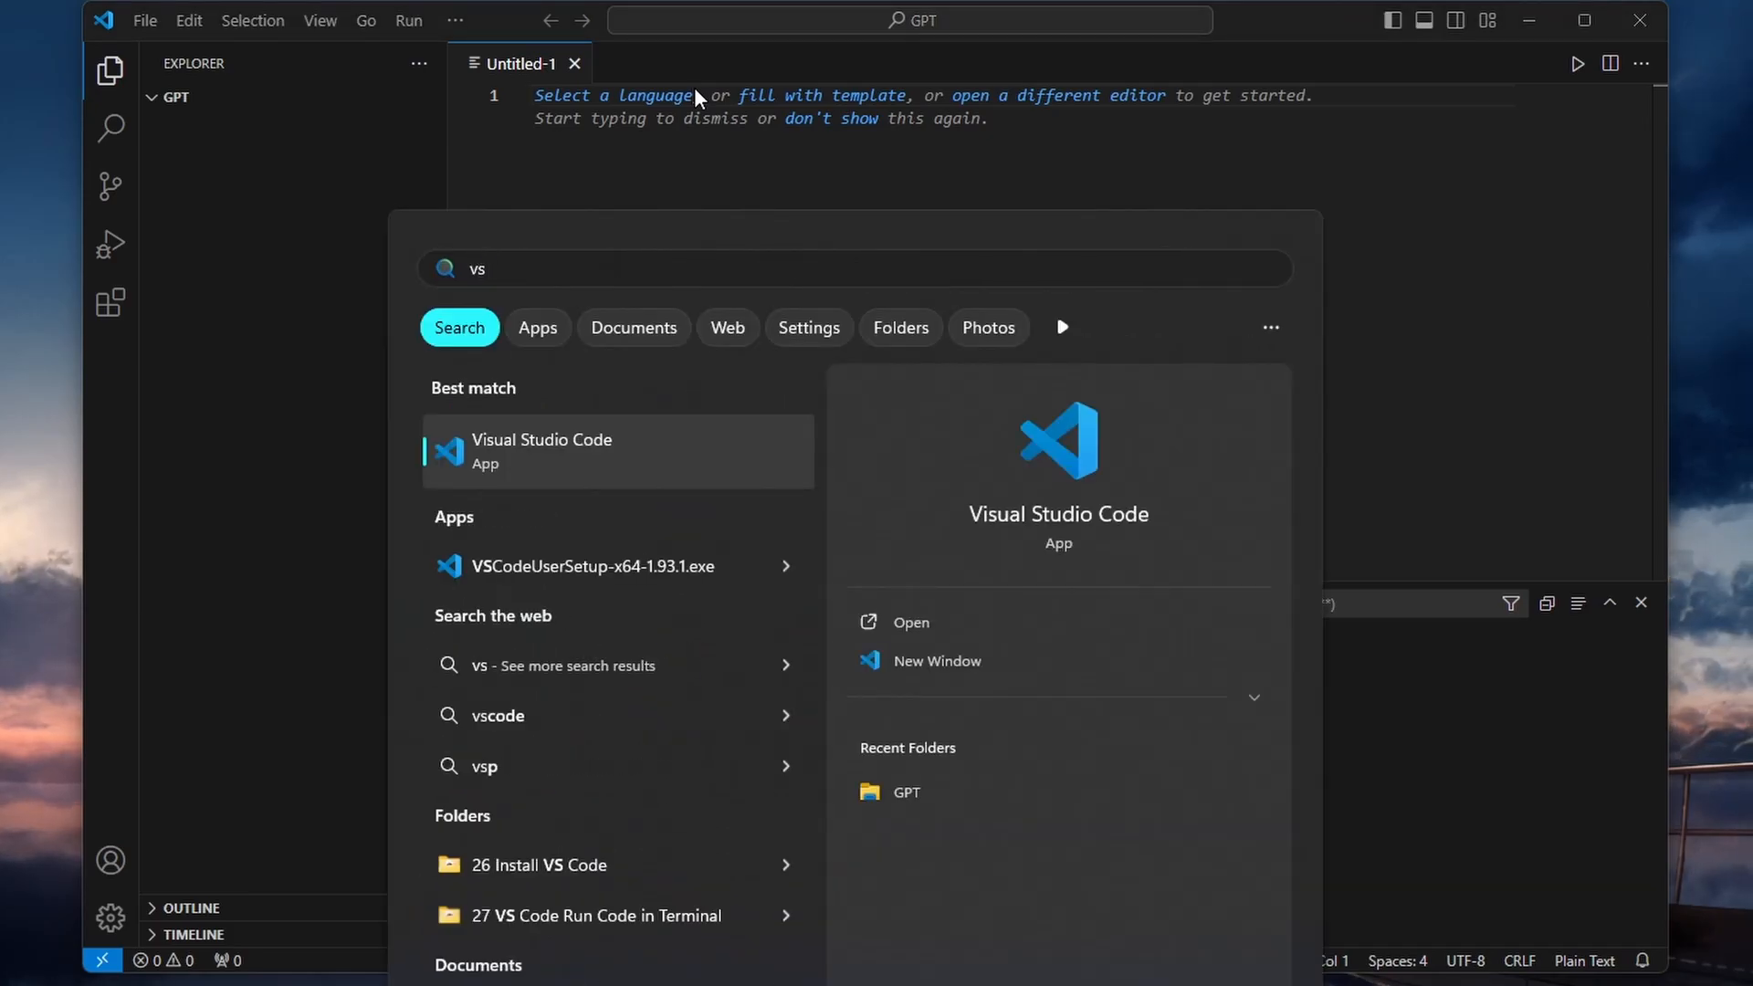
key(Escape)
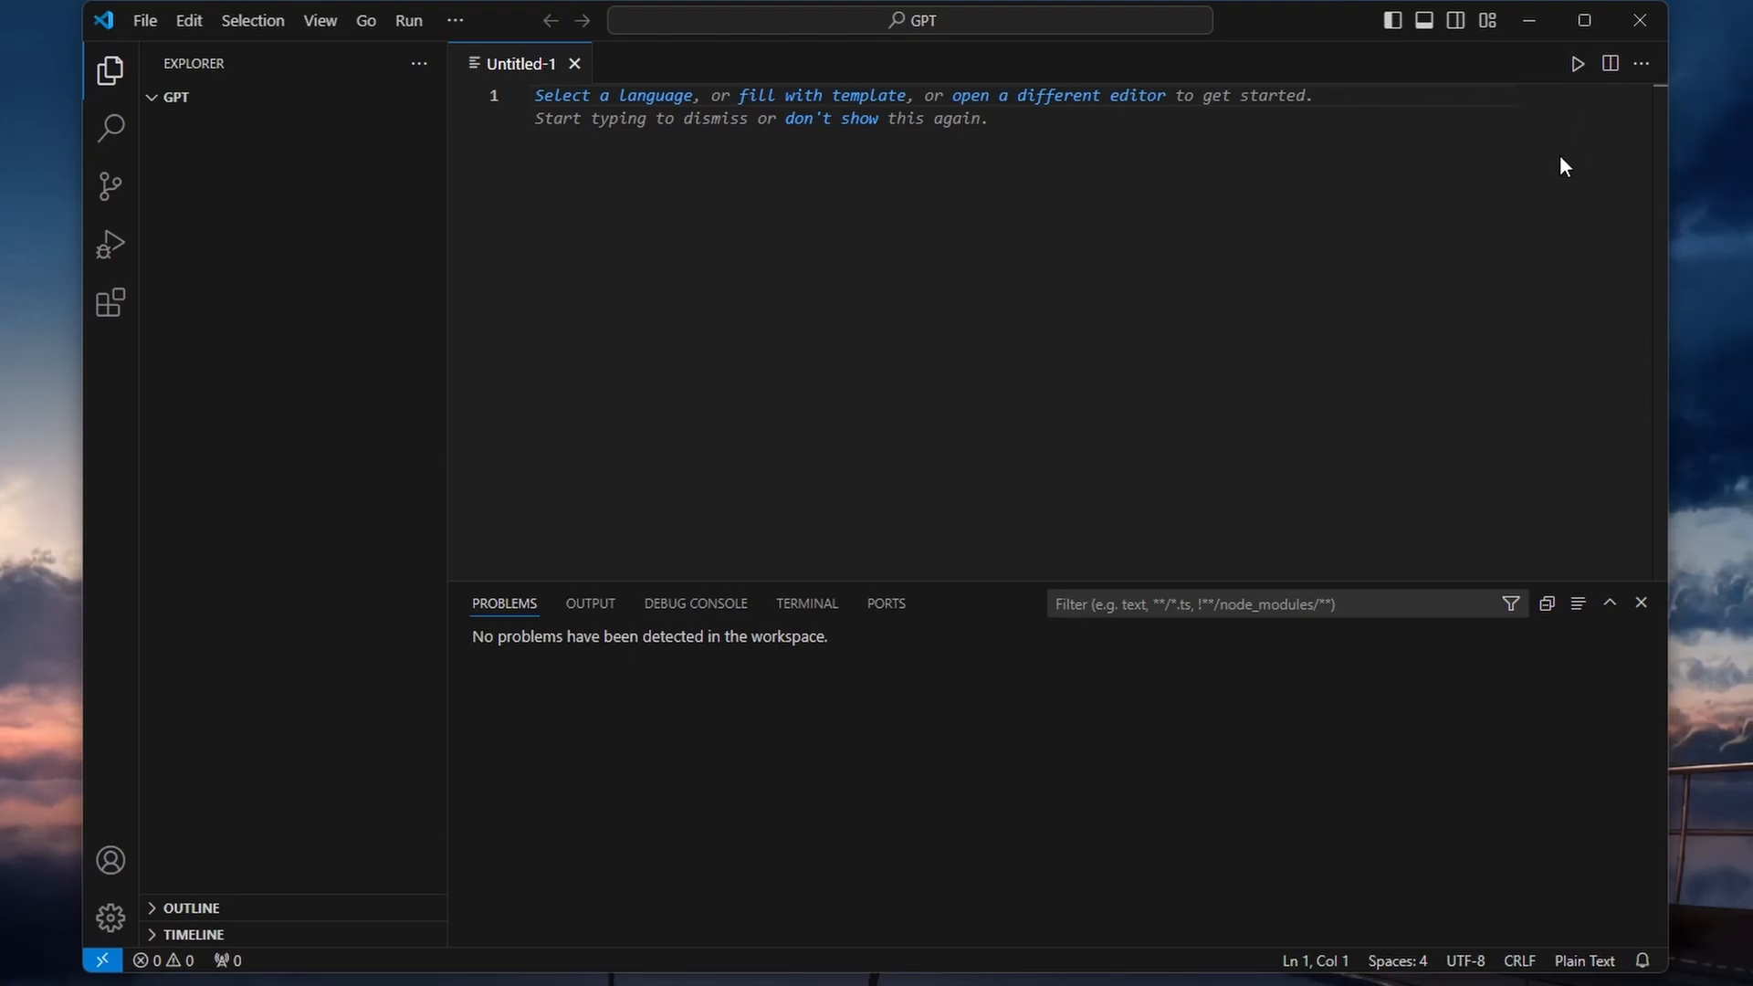
Close Visual Studio Code and relaunch it by running the command "code" in Command Prompt.
click(1641, 20)
key(super)
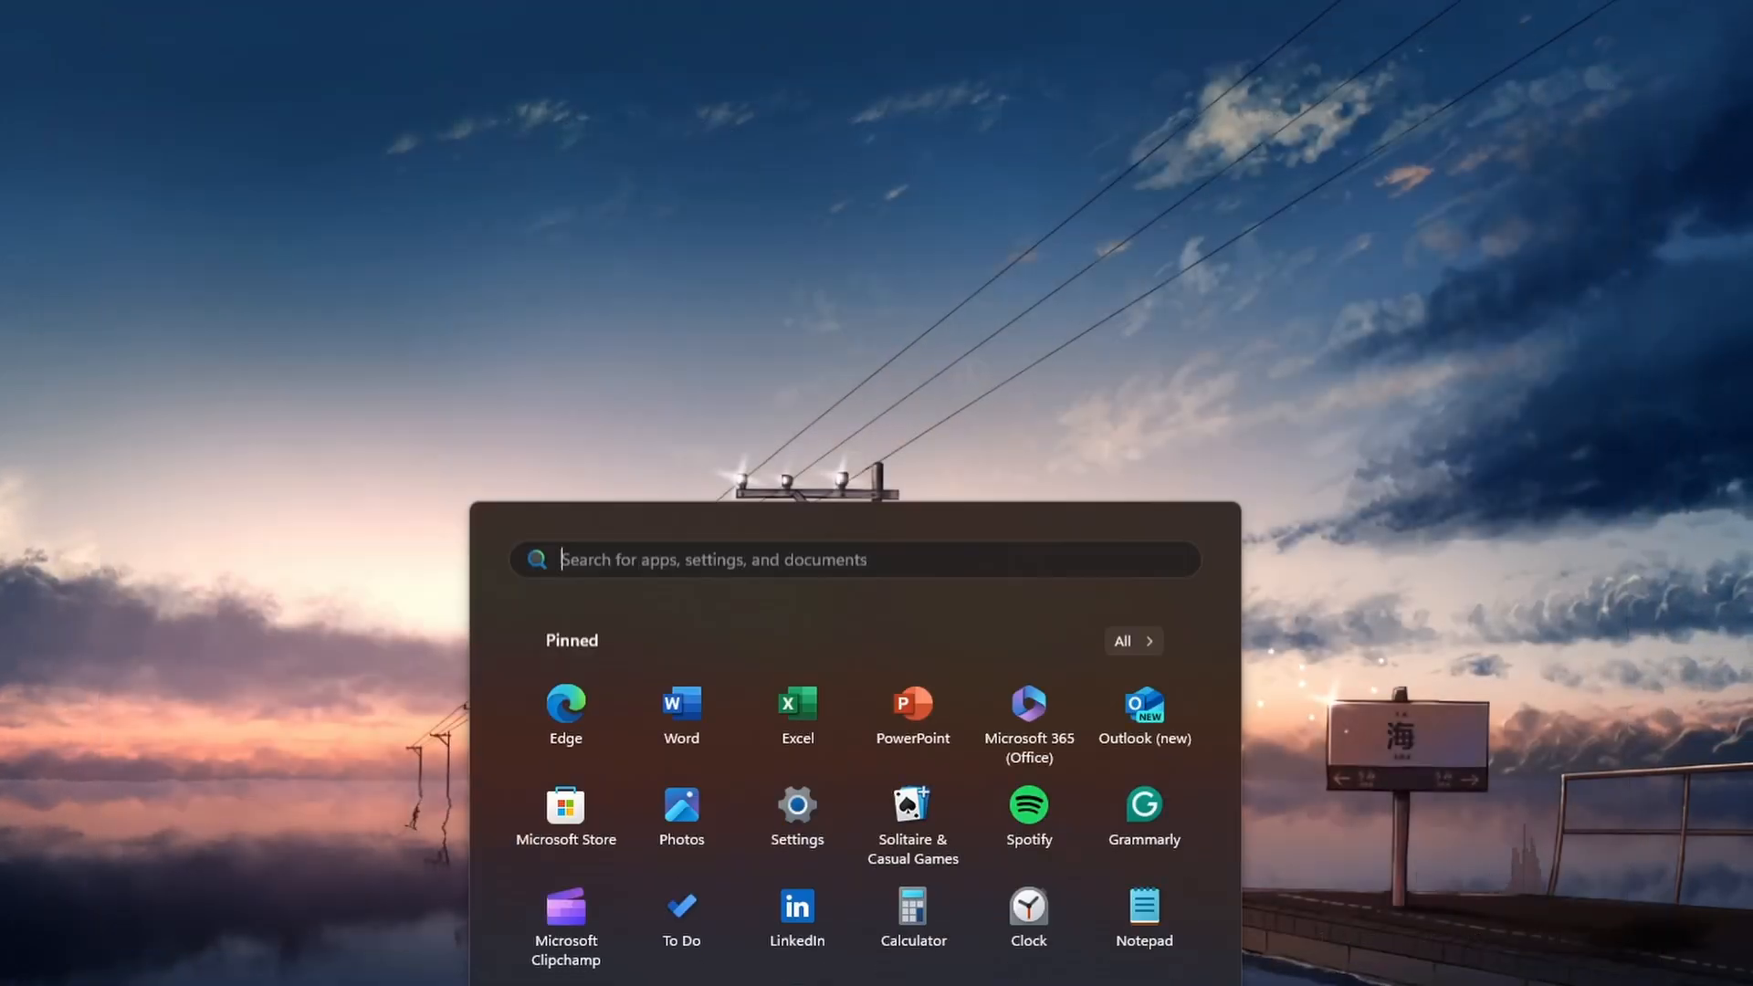
text(cmd)
key(Return)
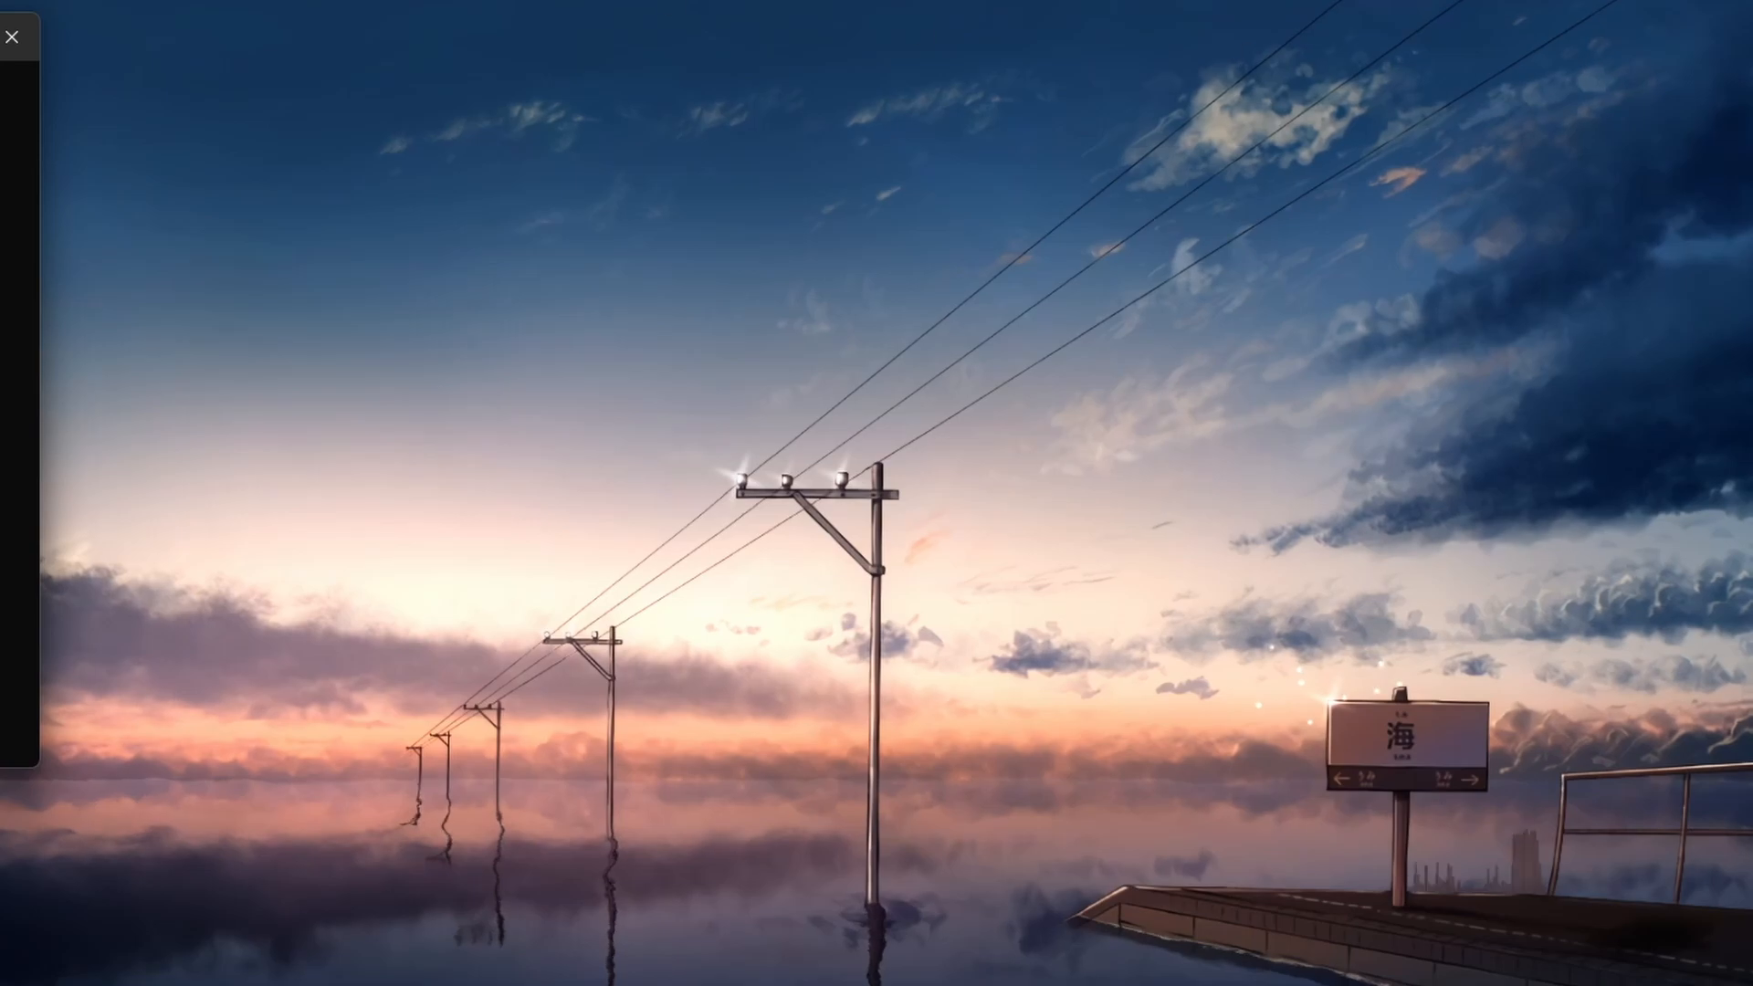
text(c)
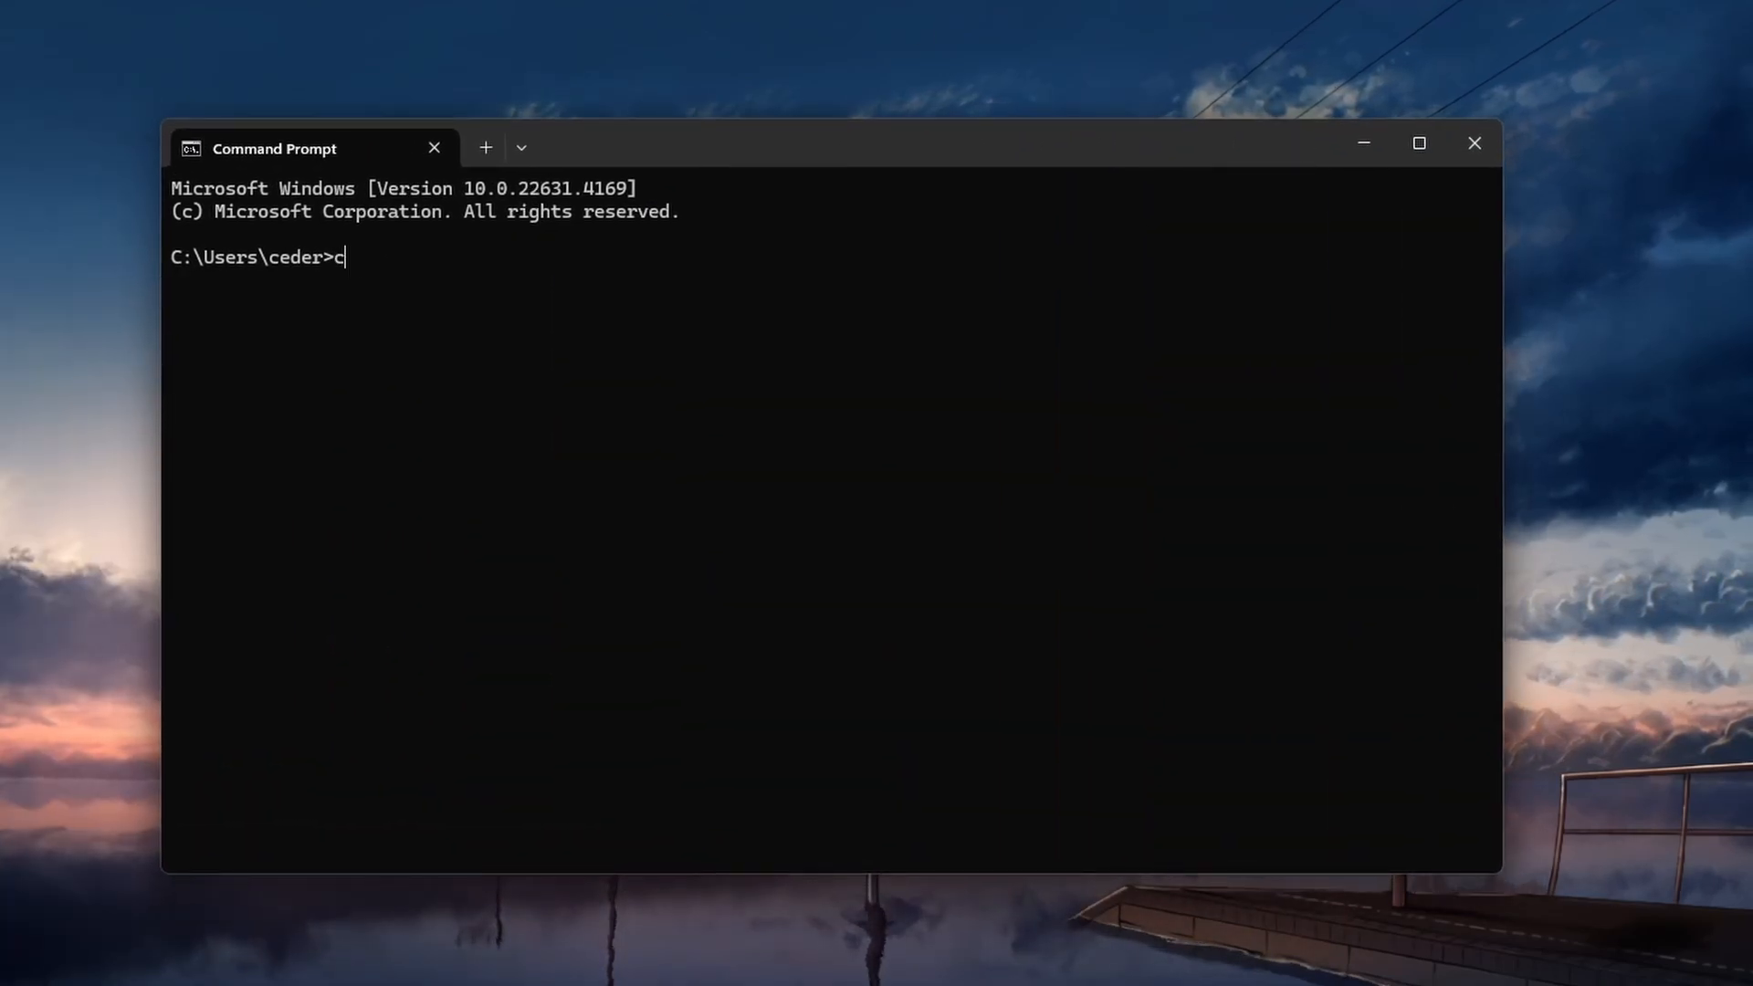
text(ode)
key(Return)
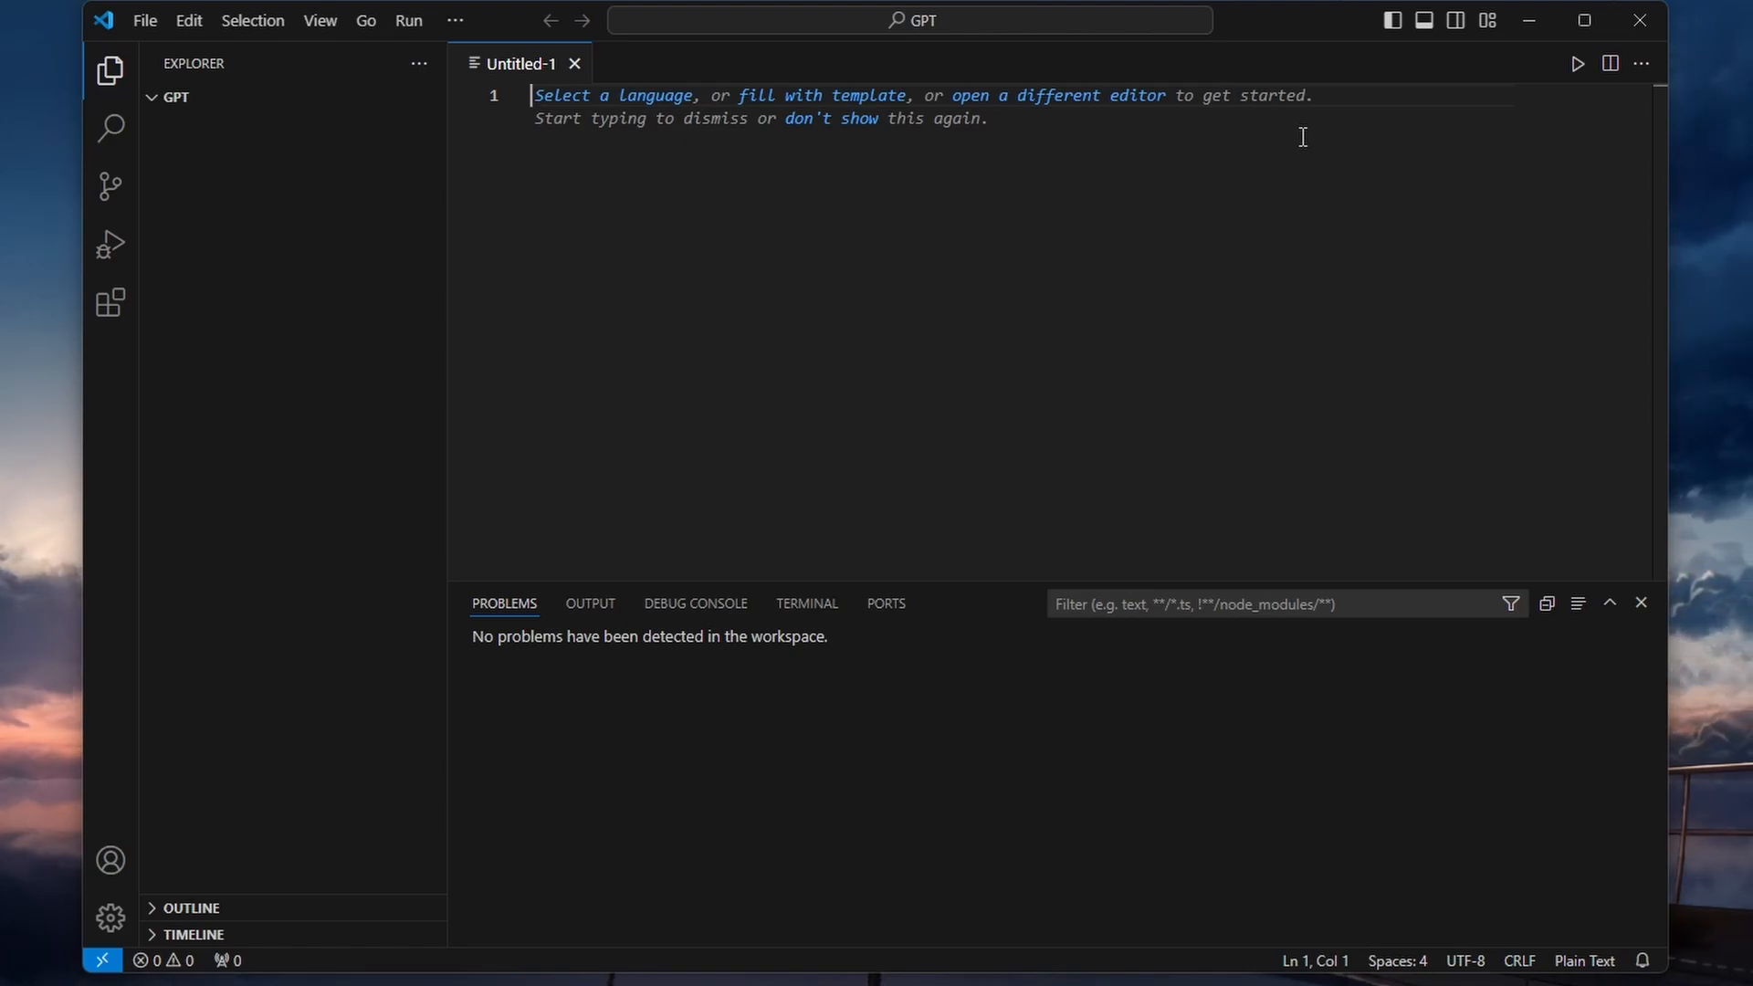
click(135, 21)
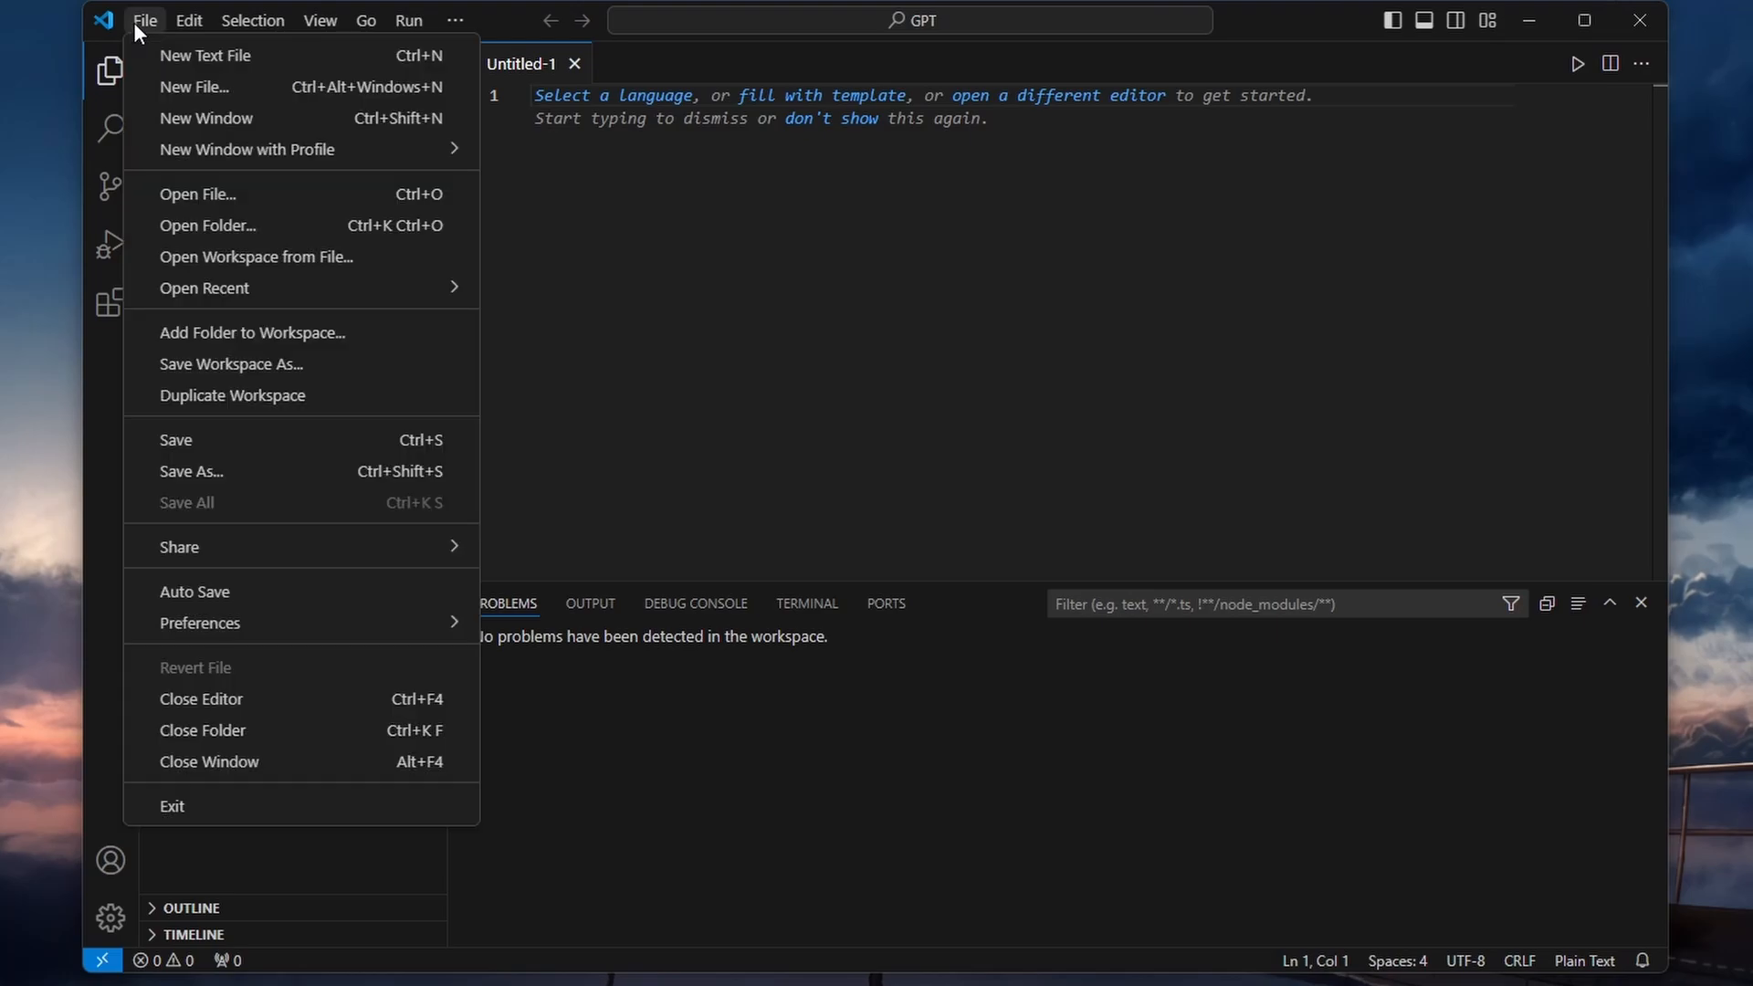
mouse_move(252, 629)
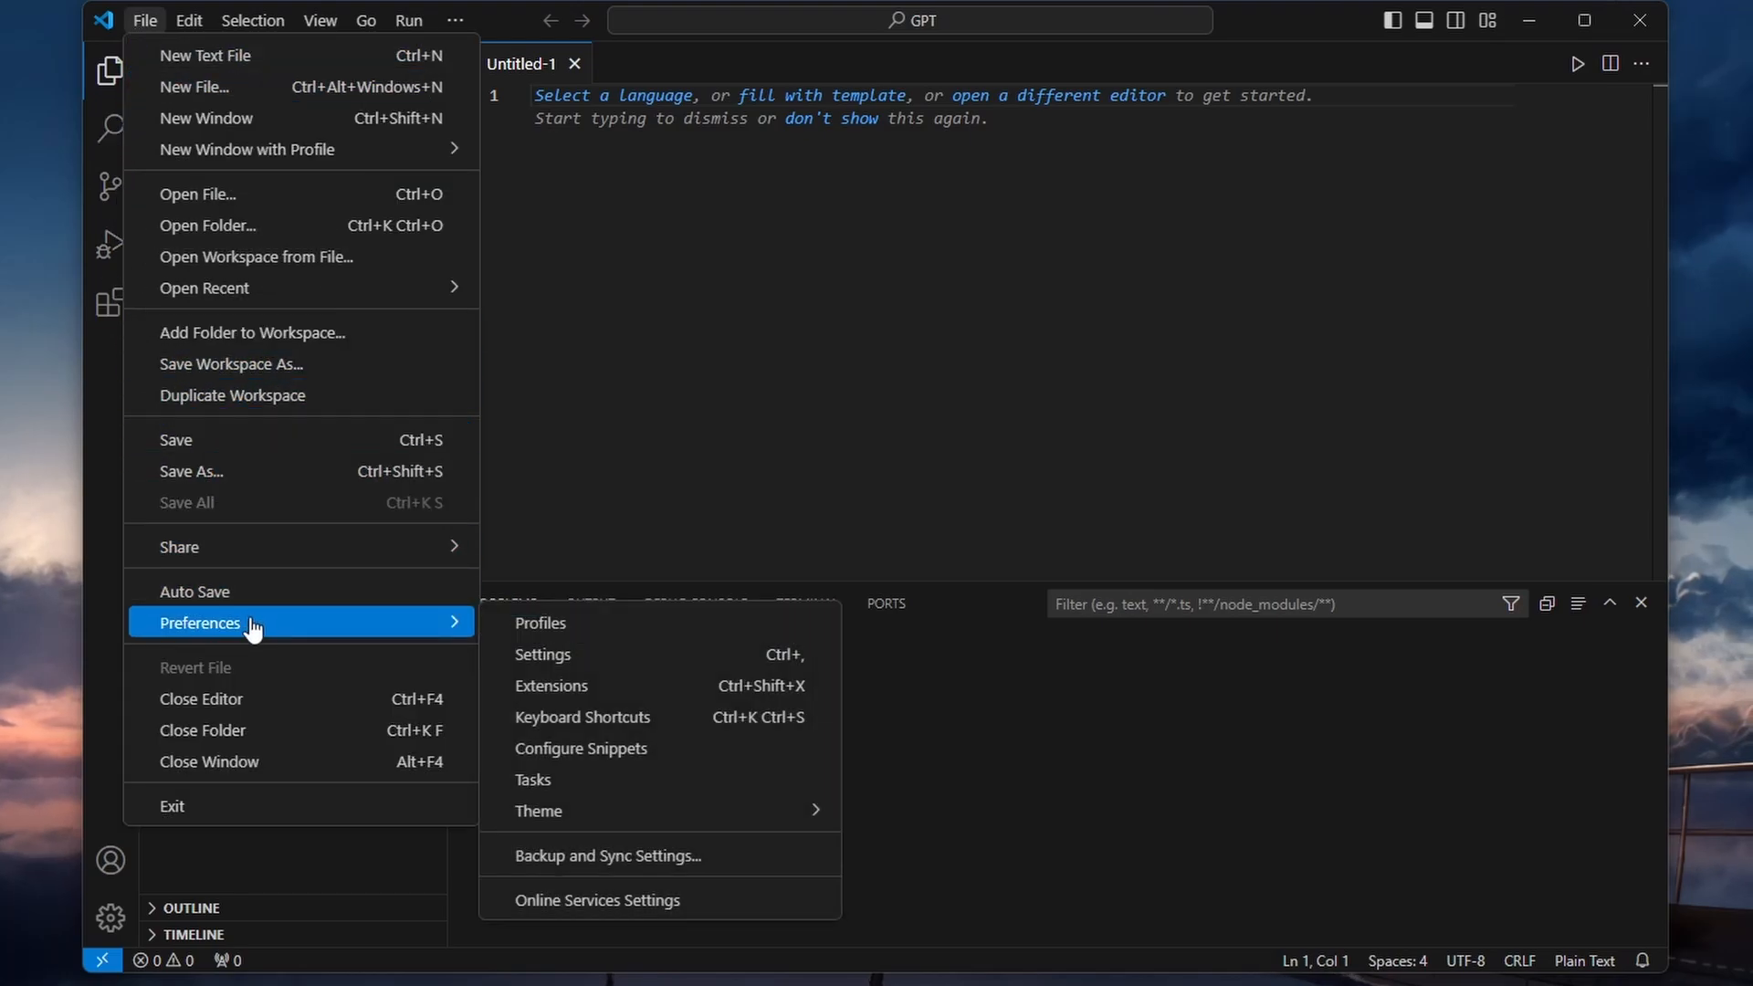
click(287, 837)
Search the extensions marketplace for "code runner", view the Code Runner extension's details and close that page.
key(ctrl+shift+x)
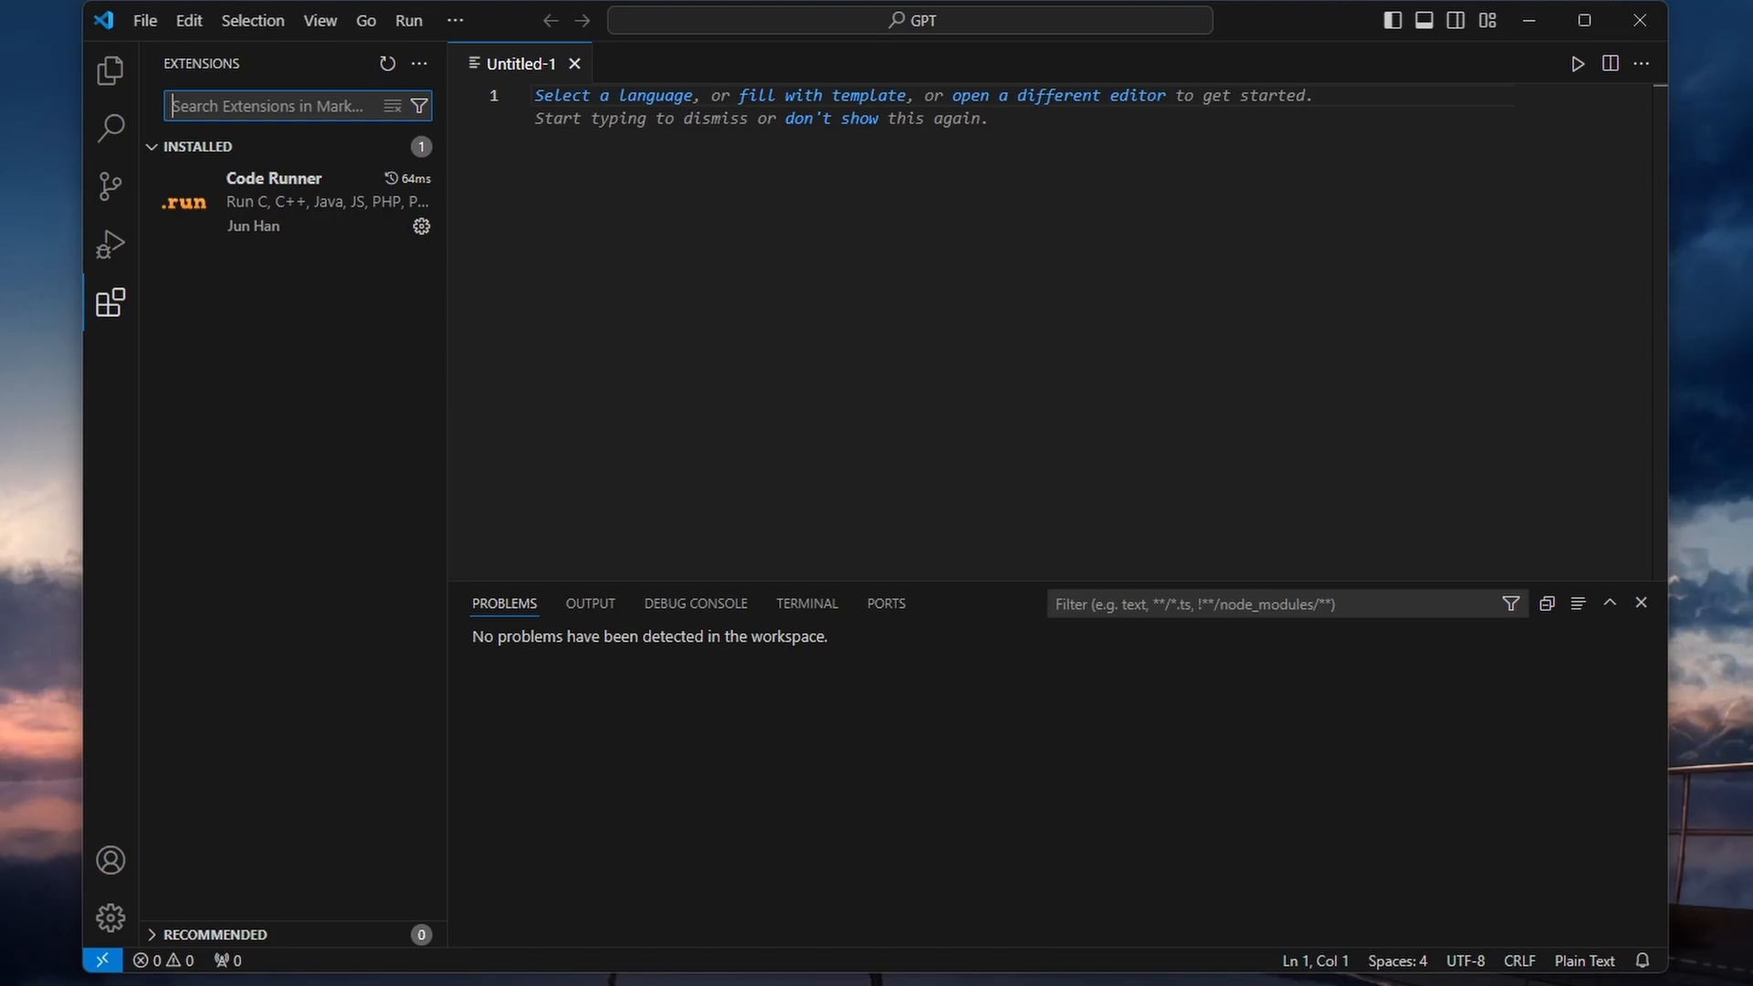
text(code runner)
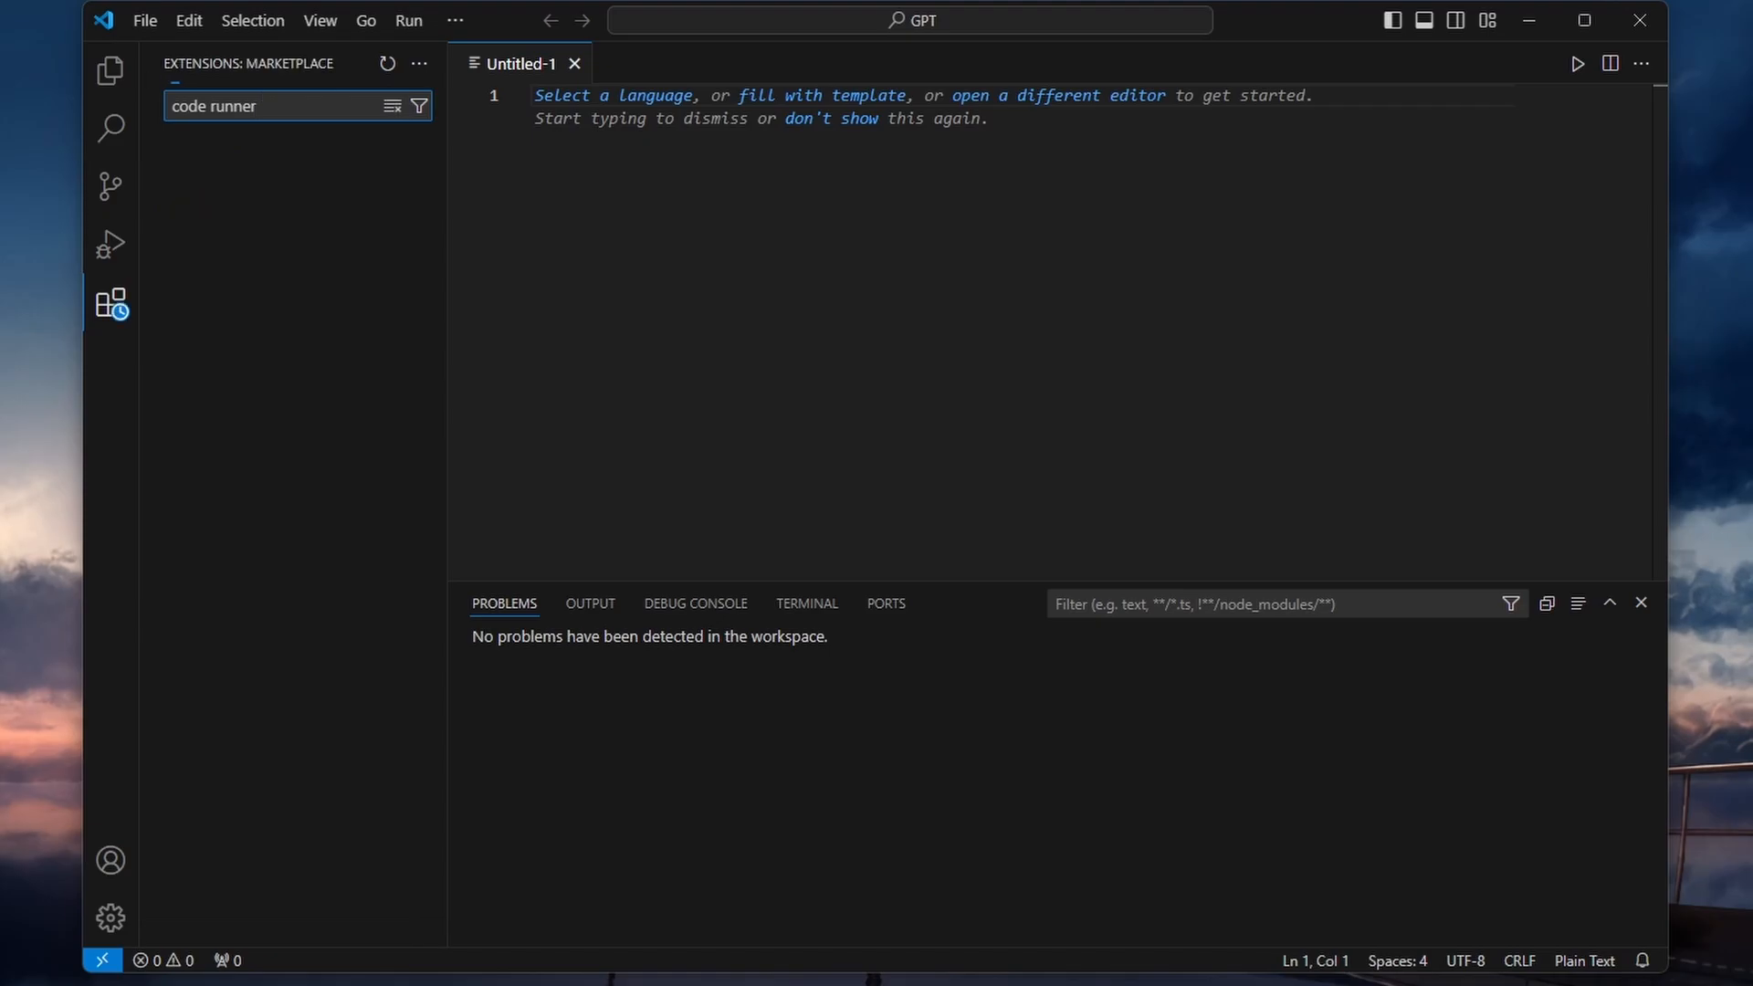
scroll(355, 193, down, 2)
scroll(355, 193, down, 5)
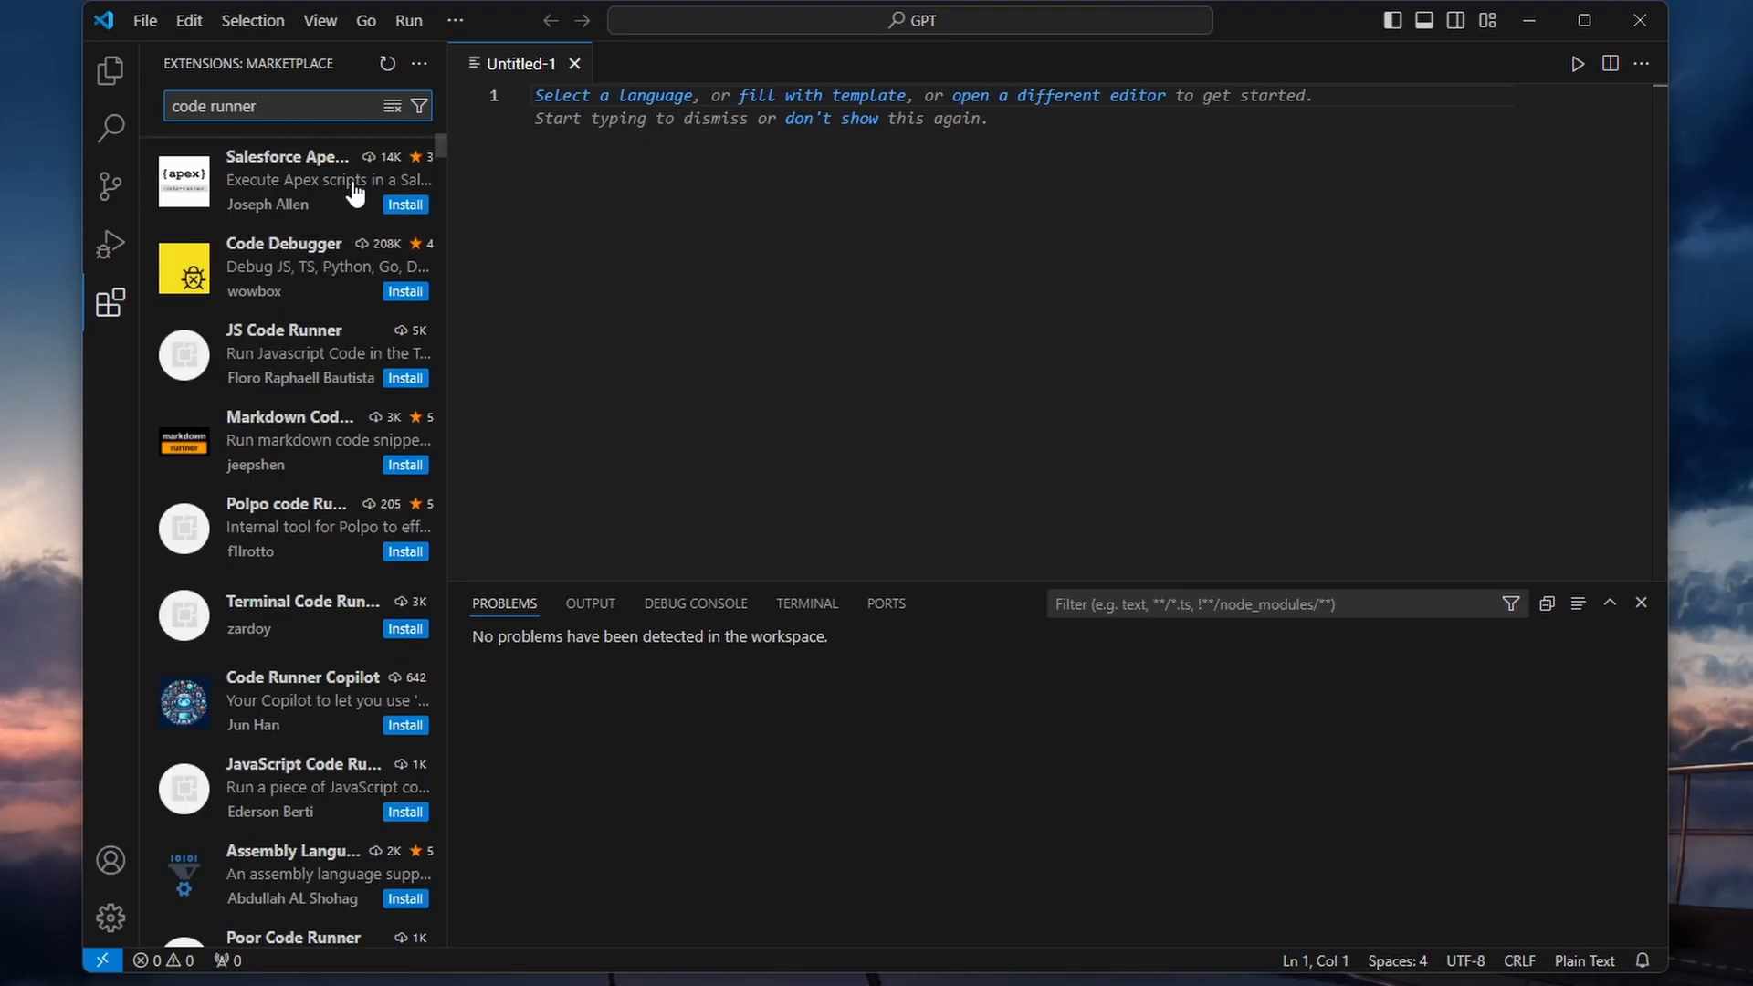
scroll(355, 194, up, 7)
click(355, 194)
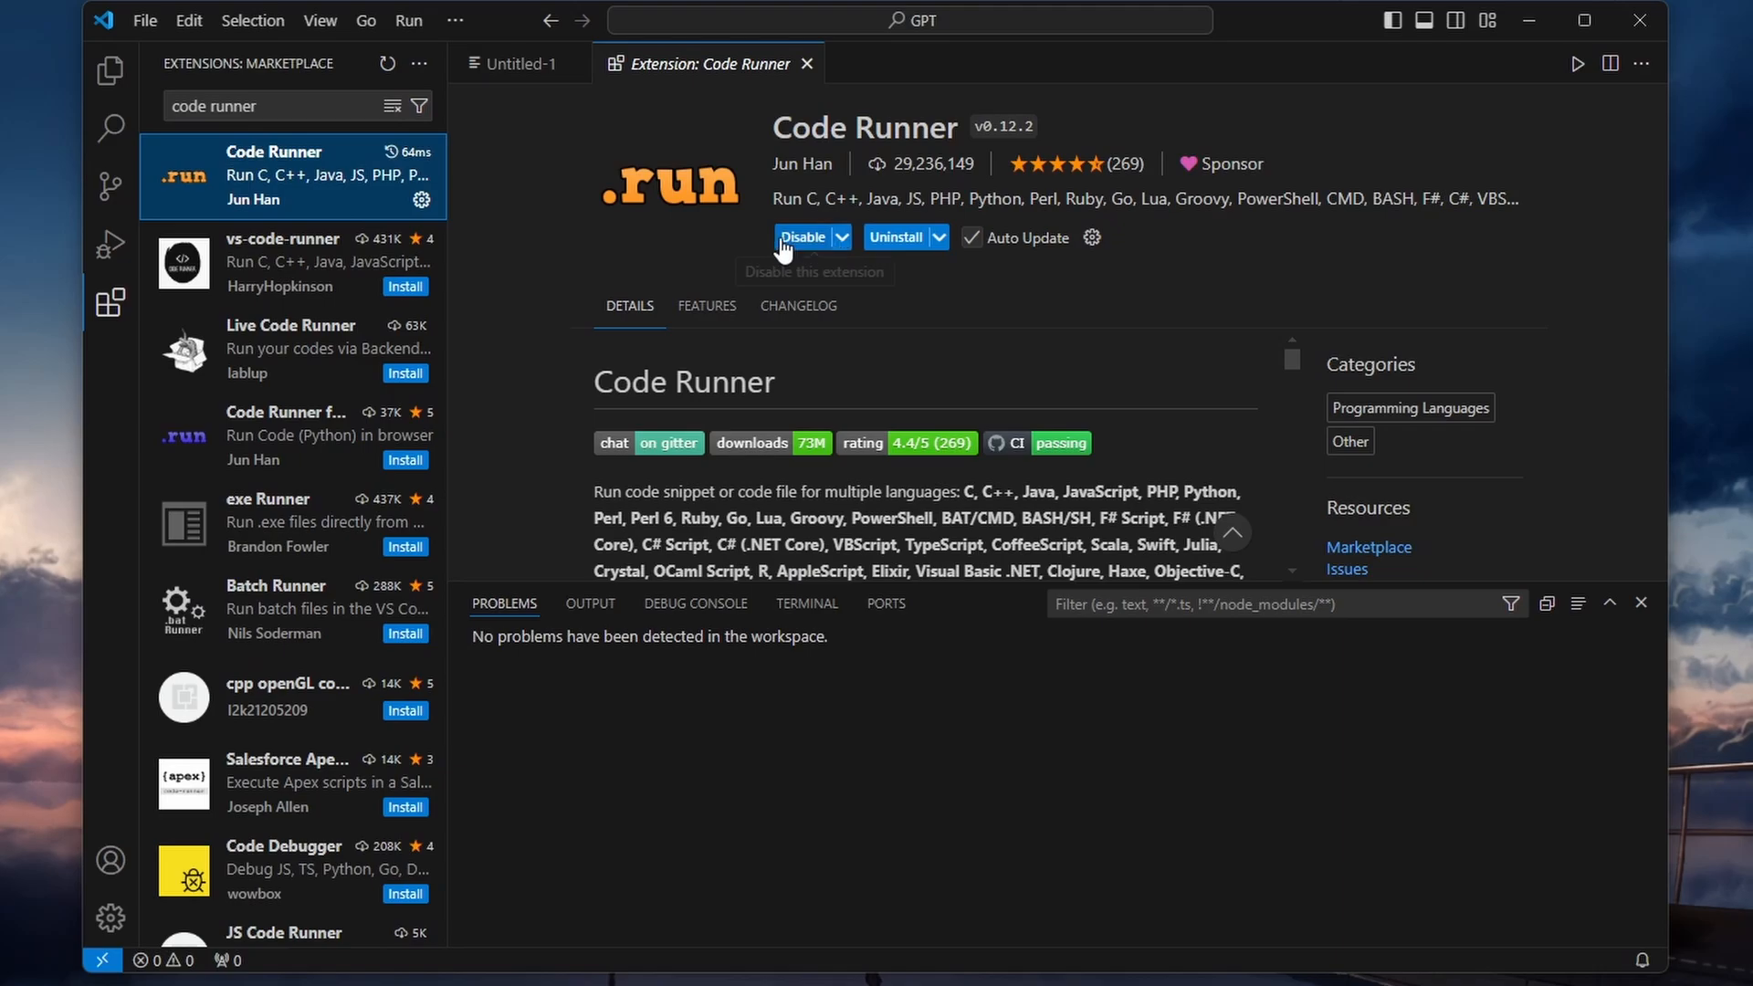
click(807, 63)
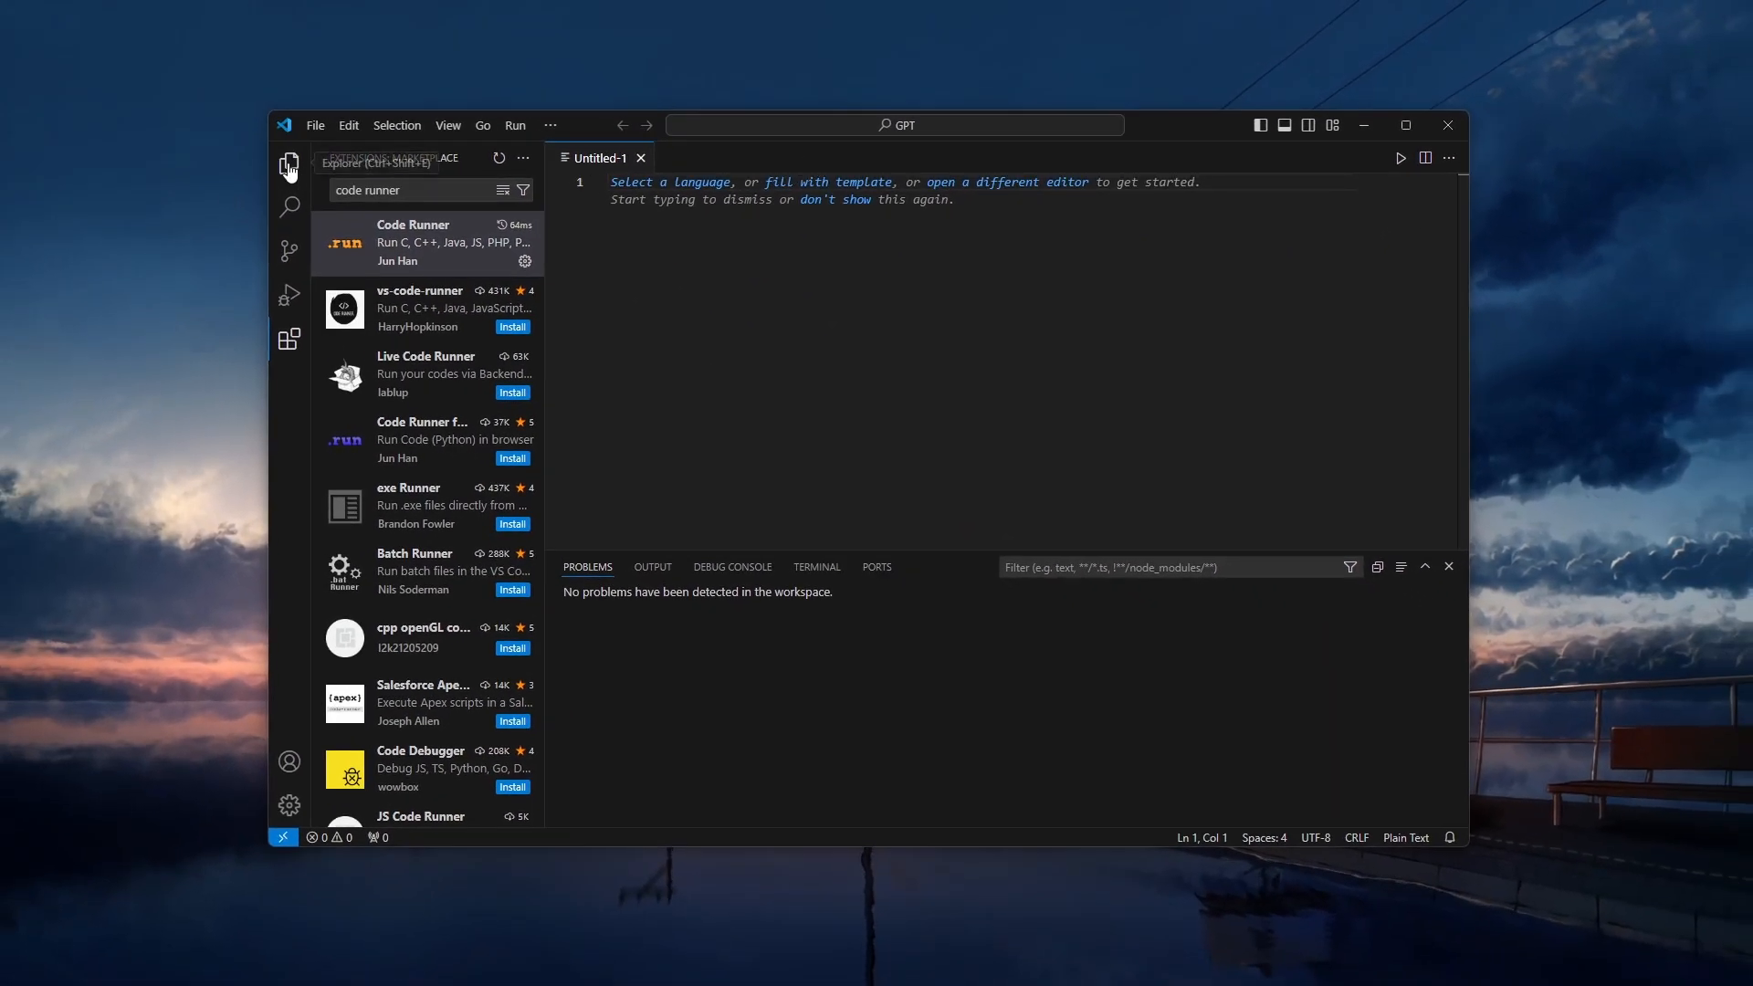